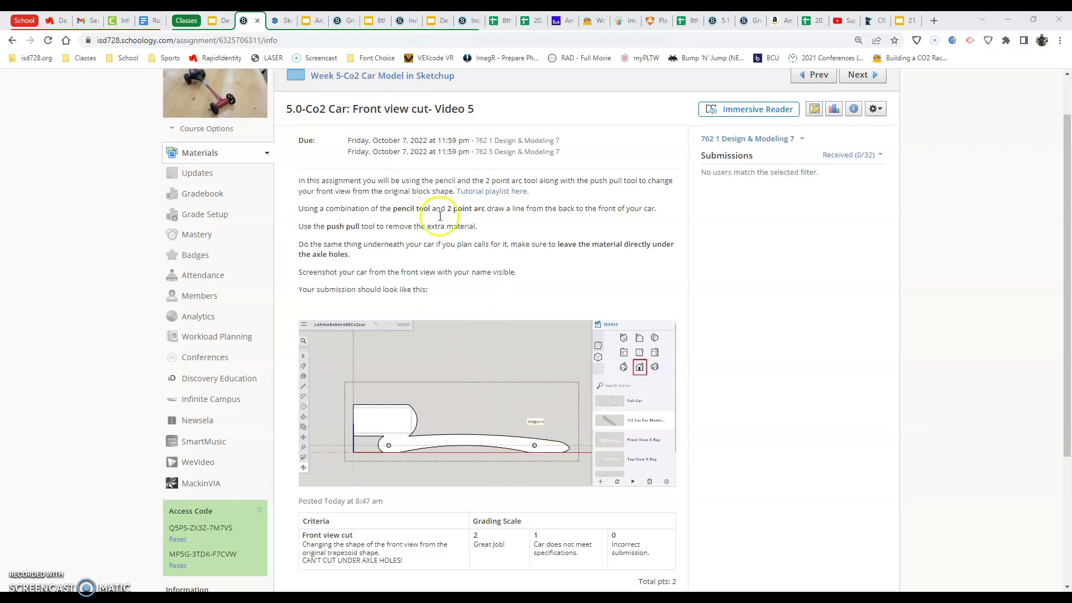
Cycle through the Full Car and 1/2 Car For Modeling scenes, ending on the half-car in Front view
{"action": "left_click", "coordinate": [283, 23]}
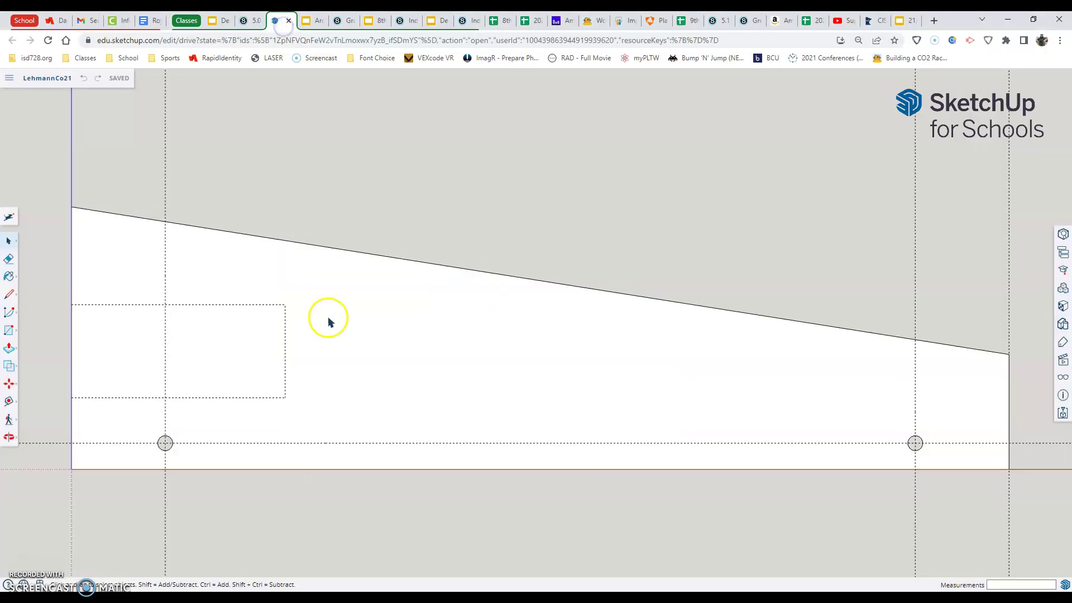
{"action": "scroll", "coordinate": [410, 316], "scroll_direction": "down", "scroll_amount": 2}
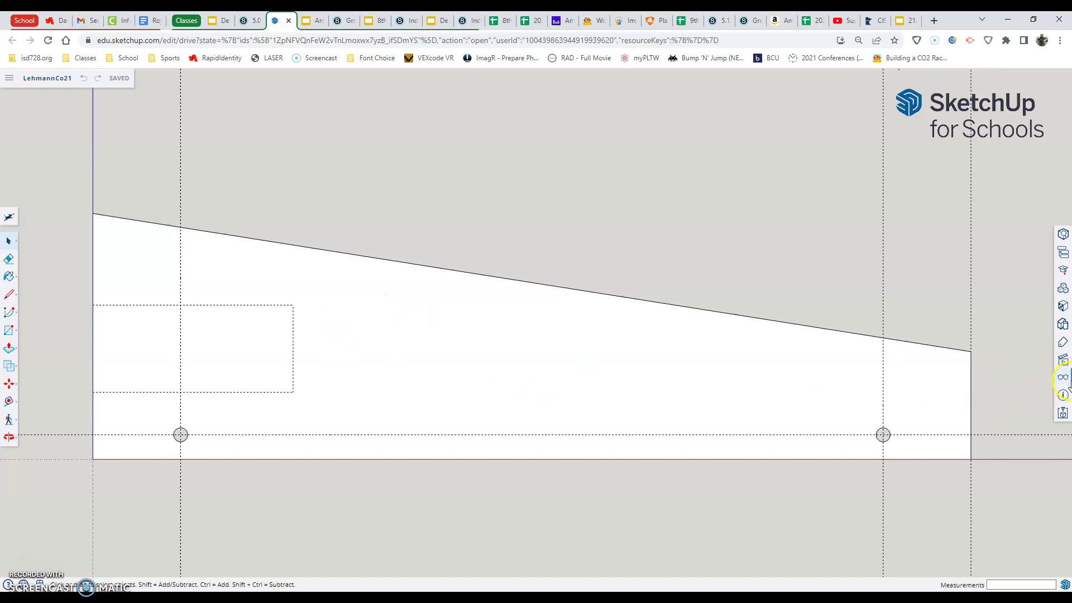
{"action": "left_click", "coordinate": [1063, 361]}
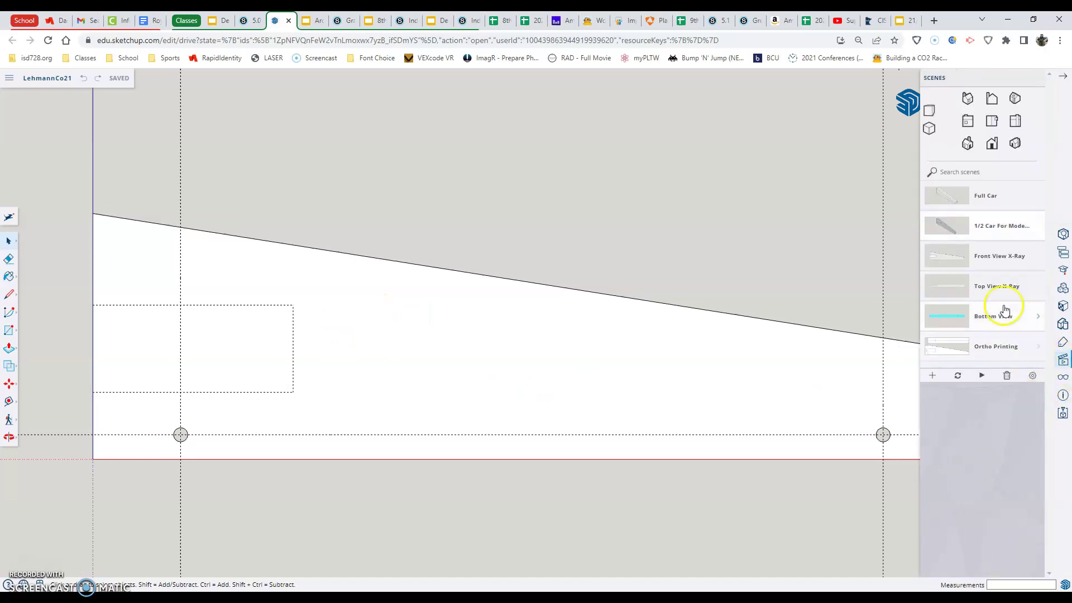
{"action": "left_click", "coordinate": [950, 227]}
{"action": "double_click", "coordinate": [983, 196]}
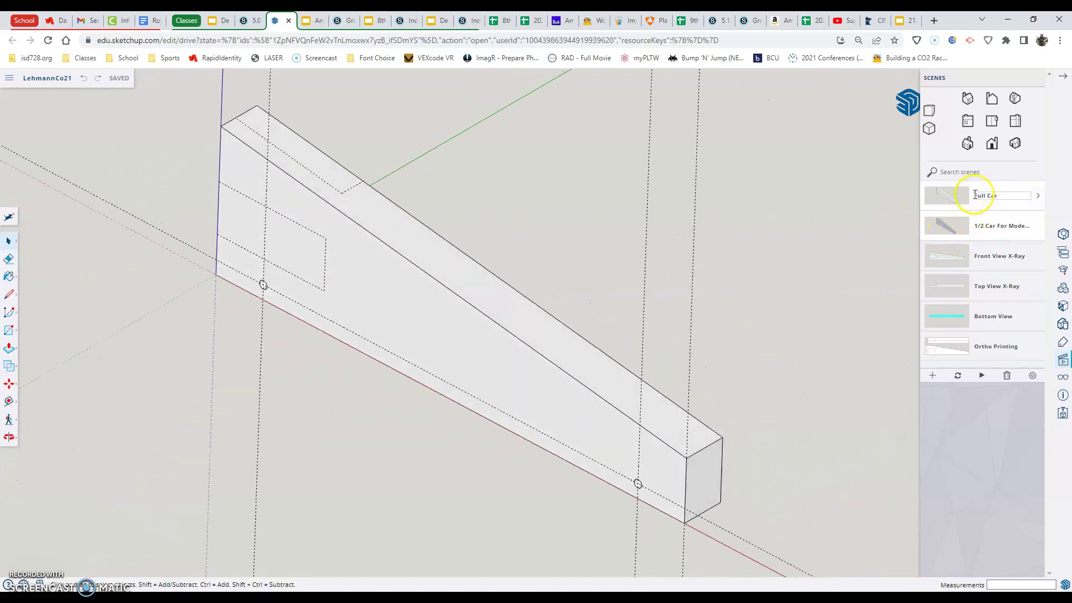
{"action": "left_click", "coordinate": [957, 197]}
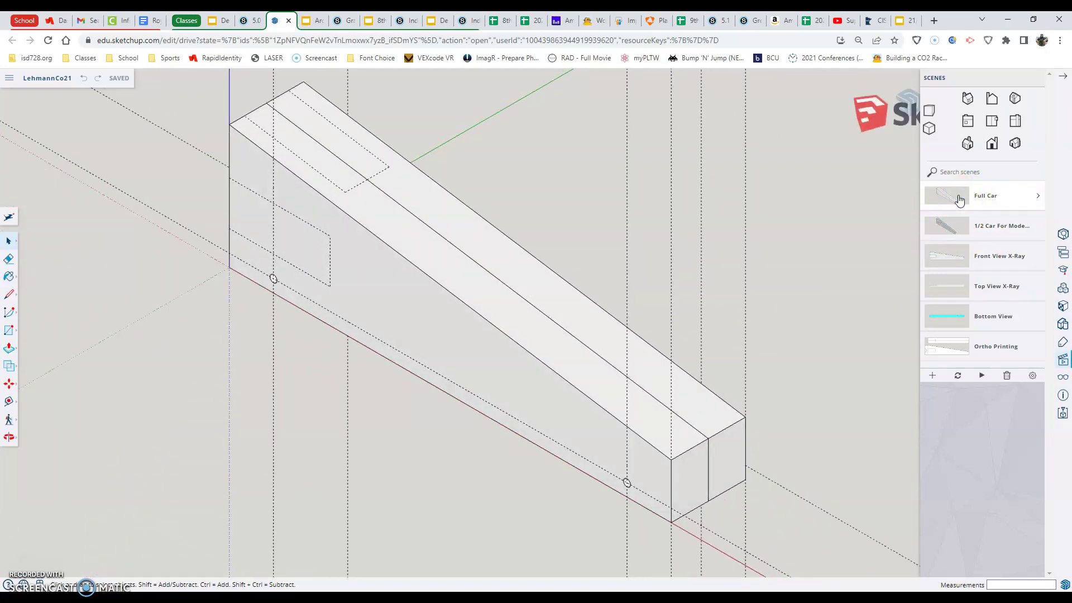
{"action": "left_click", "coordinate": [953, 231]}
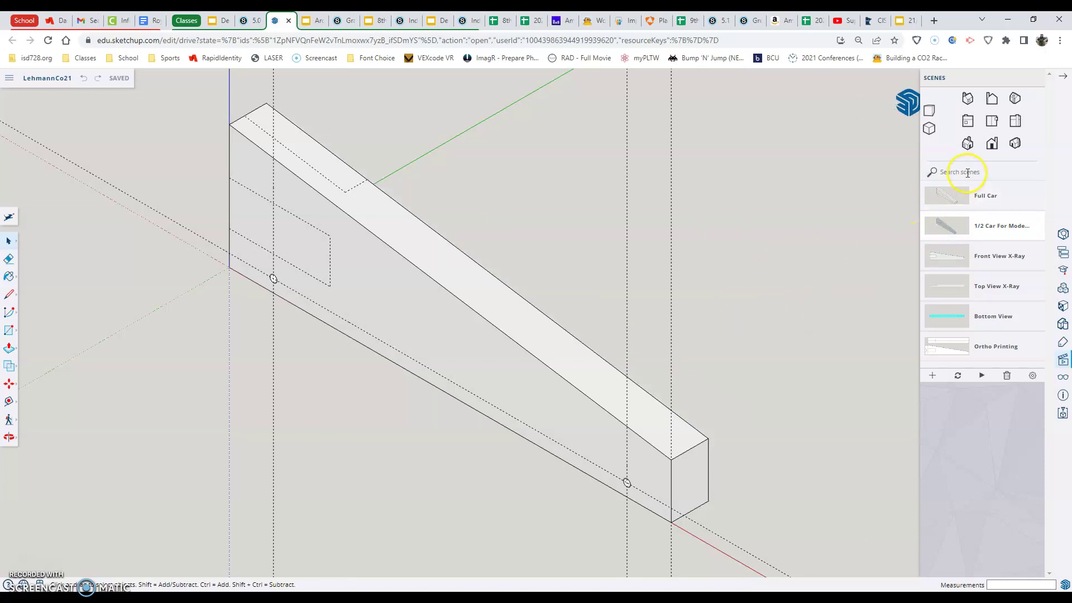
{"action": "left_click", "coordinate": [993, 147]}
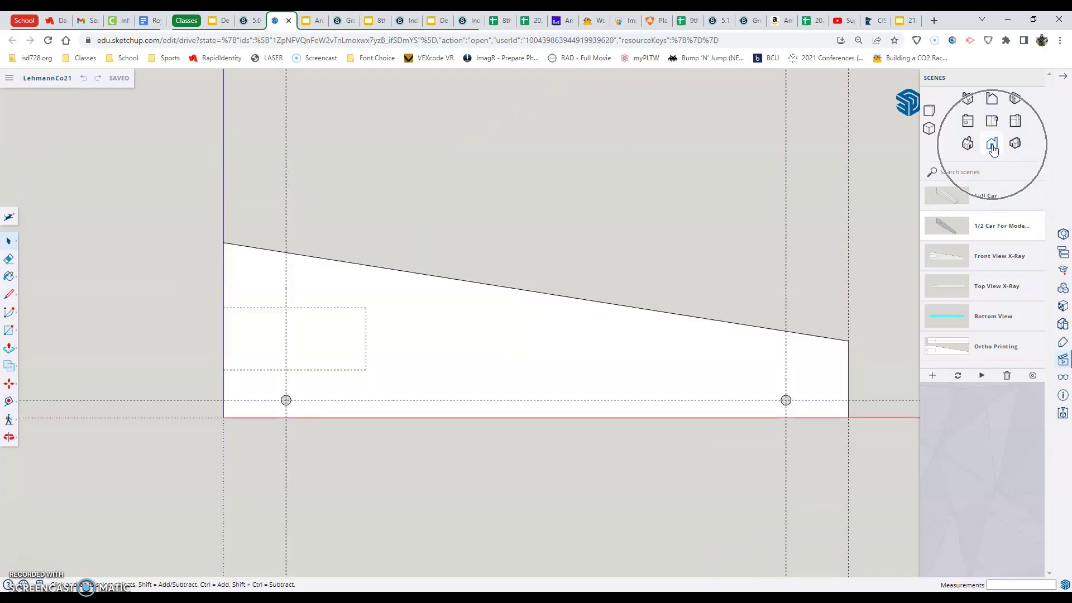
{"action": "scroll", "coordinate": [751, 321], "scroll_direction": "down", "scroll_amount": 1}
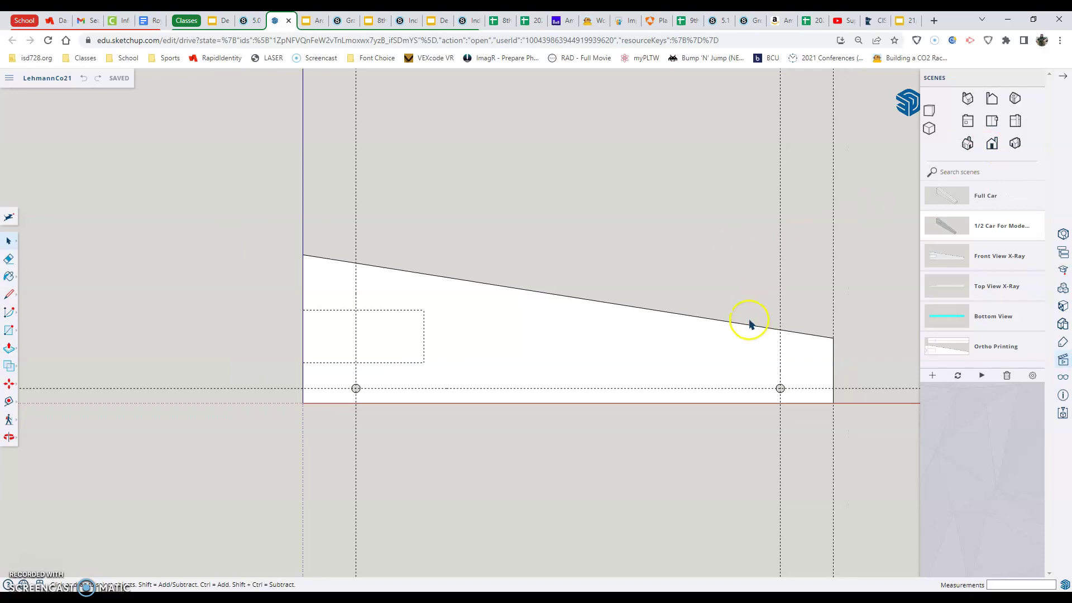
{"action": "scroll", "coordinate": [783, 333], "scroll_direction": "up", "scroll_amount": 2}
{"action": "scroll", "coordinate": [789, 321], "scroll_direction": "down", "scroll_amount": 1}
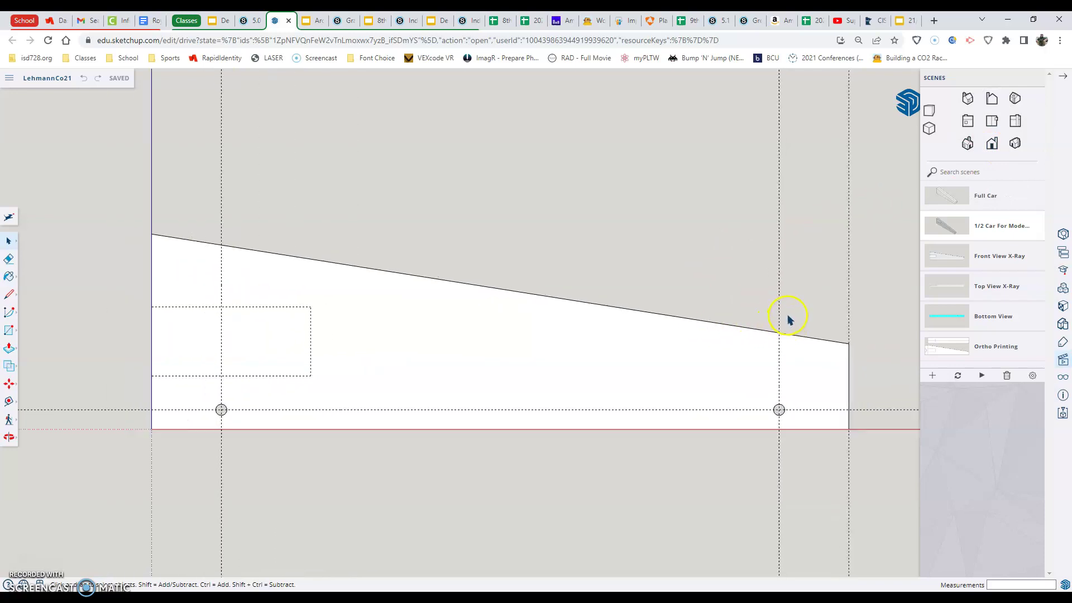
{"action": "scroll", "coordinate": [815, 313], "scroll_direction": "up", "scroll_amount": 2}
{"action": "scroll", "coordinate": [813, 310], "scroll_direction": "down", "scroll_amount": 1}
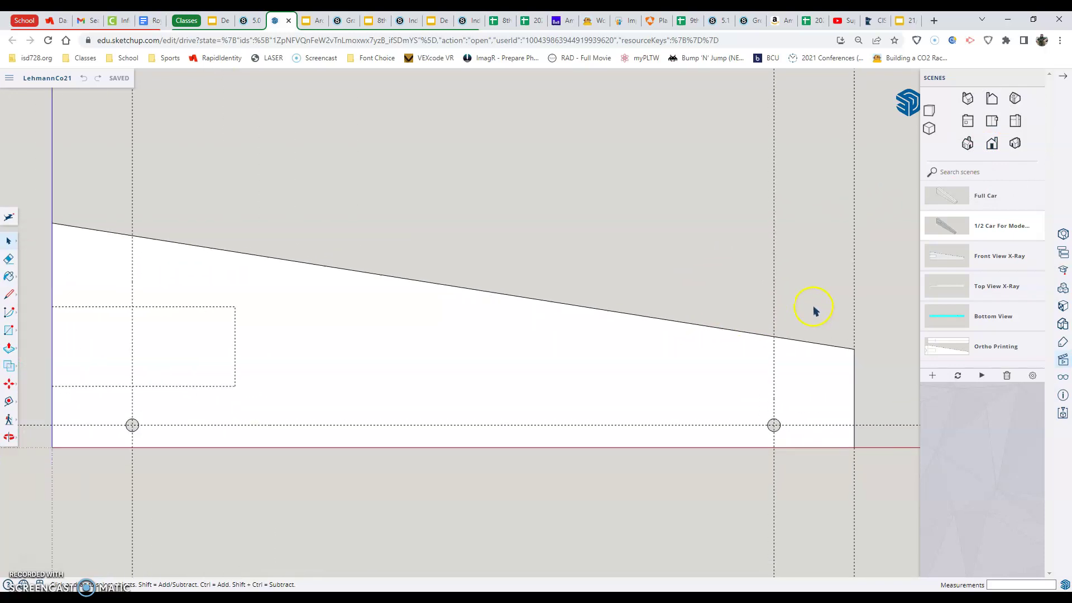
{"action": "left_click", "coordinate": [7, 312]}
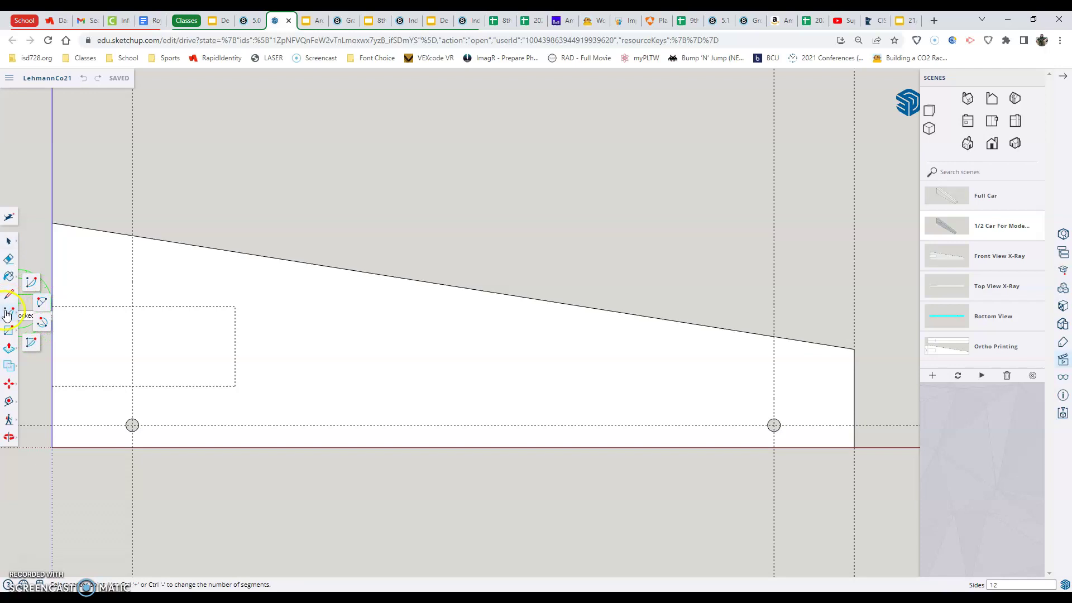
{"action": "left_click", "coordinate": [8, 300]}
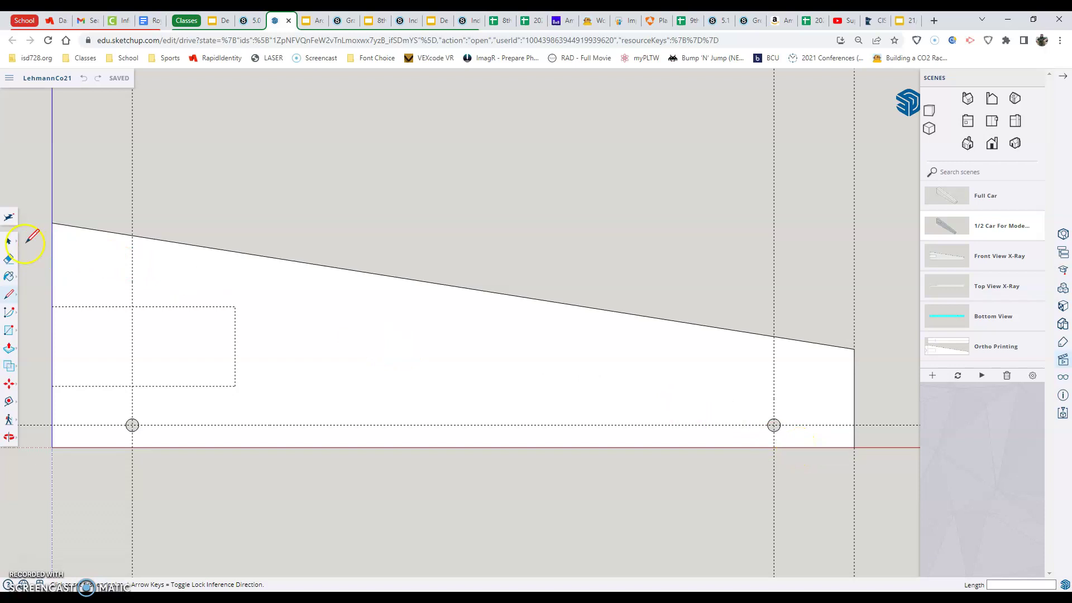
{"action": "left_click", "coordinate": [8, 241]}
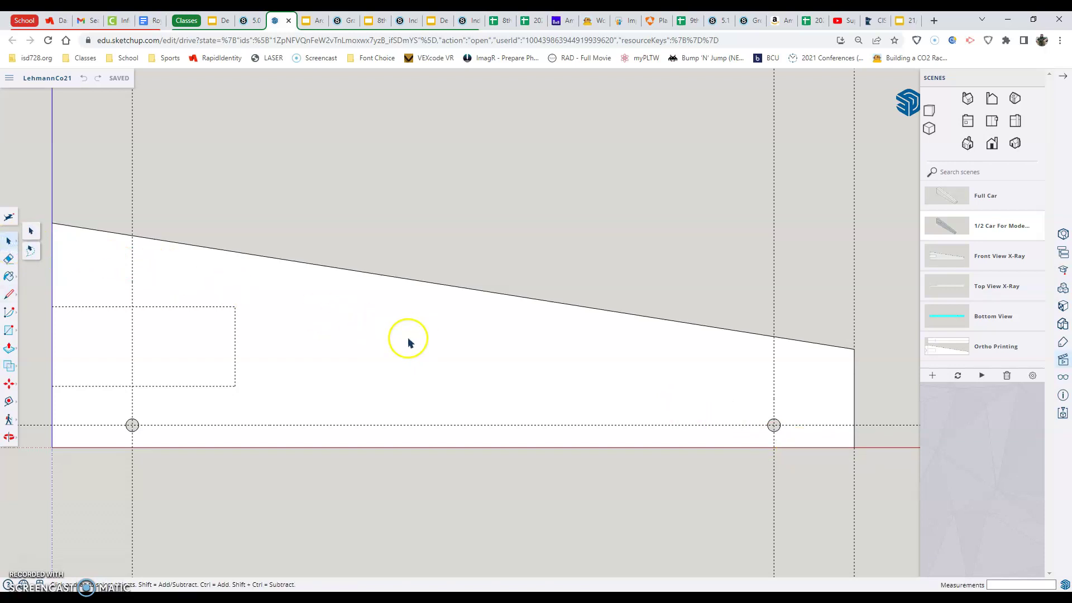
{"action": "right_click", "coordinate": [429, 349]}
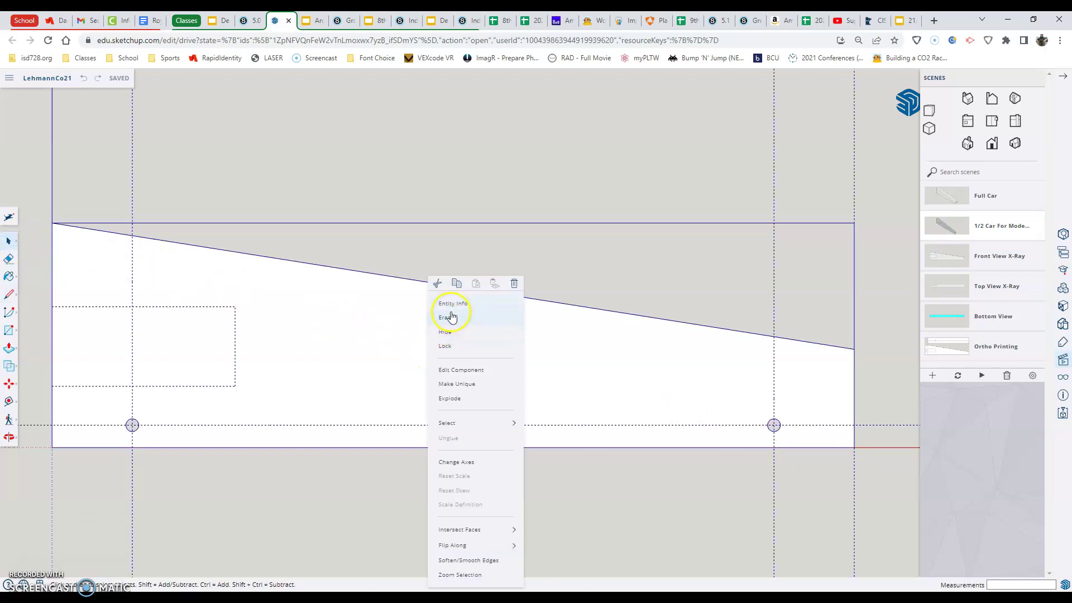
{"action": "left_click", "coordinate": [472, 461]}
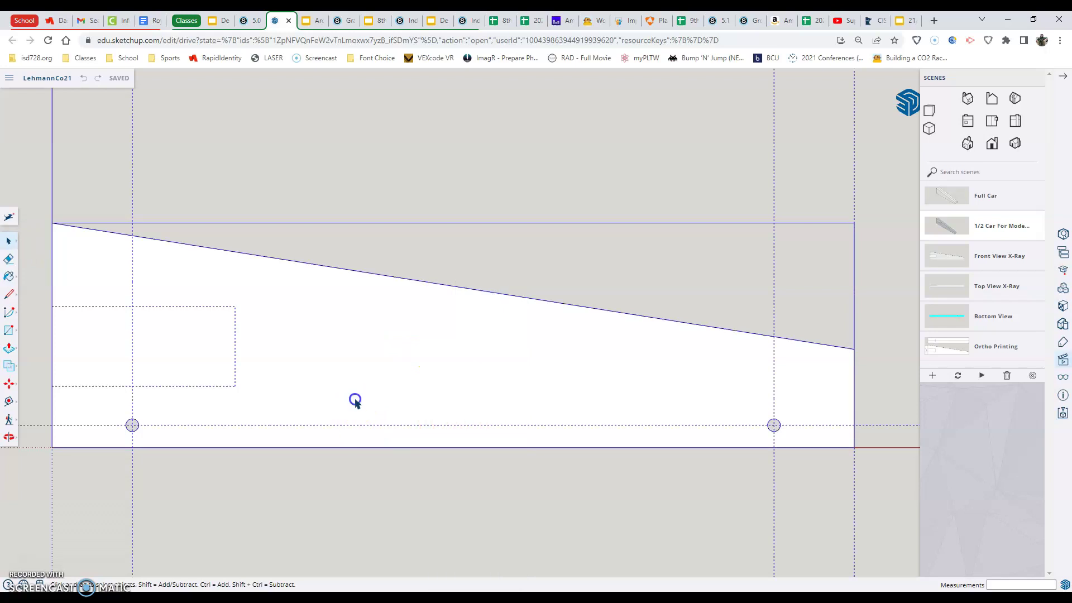
{"action": "right_click", "coordinate": [390, 391]}
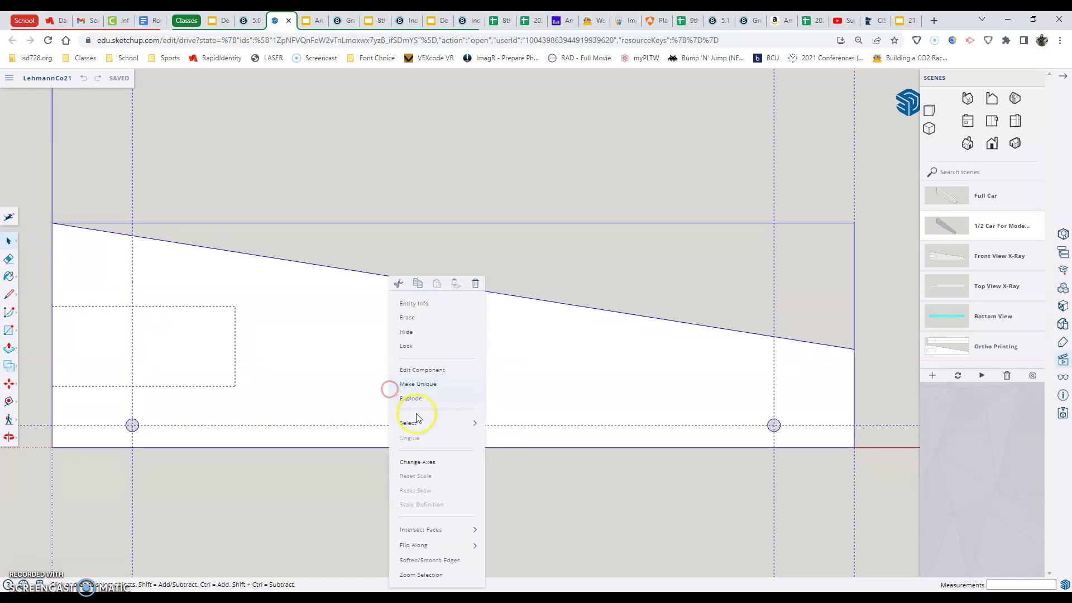
{"action": "left_click", "coordinate": [350, 464]}
{"action": "right_click", "coordinate": [387, 358]}
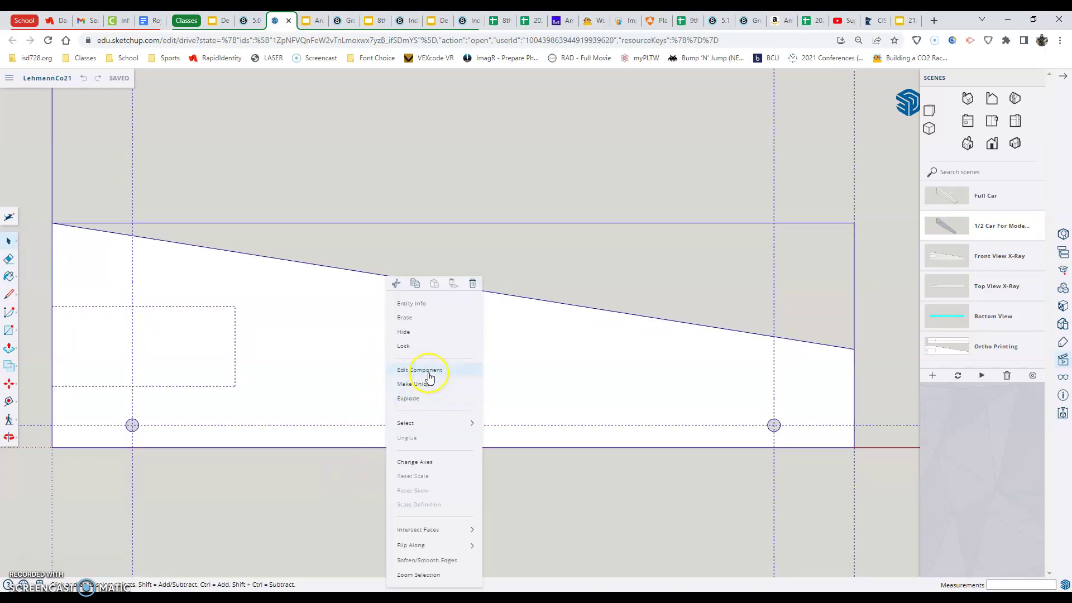
{"action": "left_click", "coordinate": [294, 527]}
{"action": "right_click", "coordinate": [387, 390]}
{"action": "left_click", "coordinate": [282, 503]}
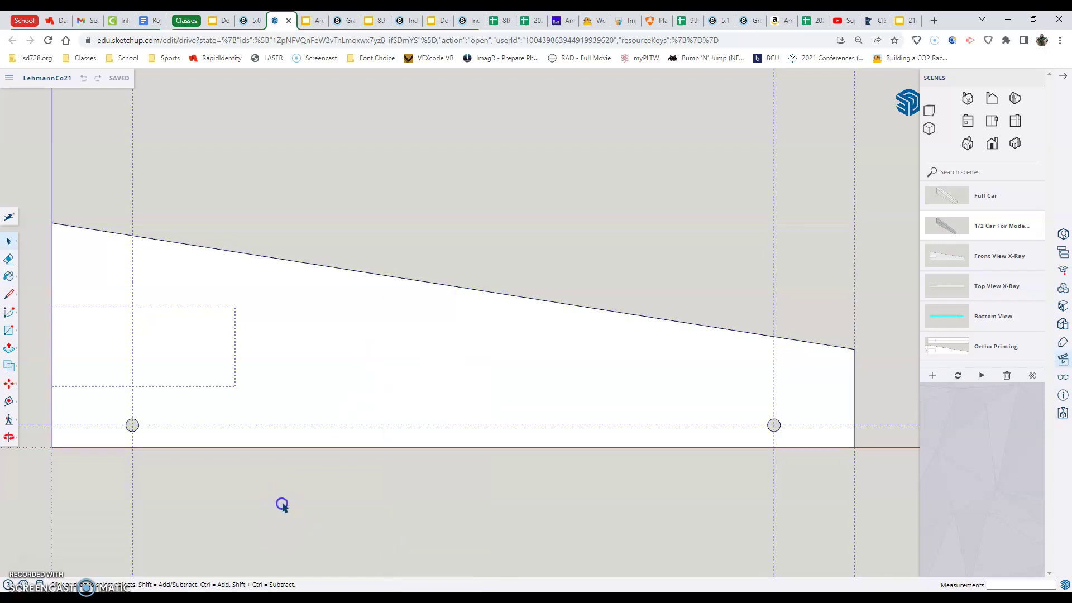
{"action": "left_click", "coordinate": [405, 411]}
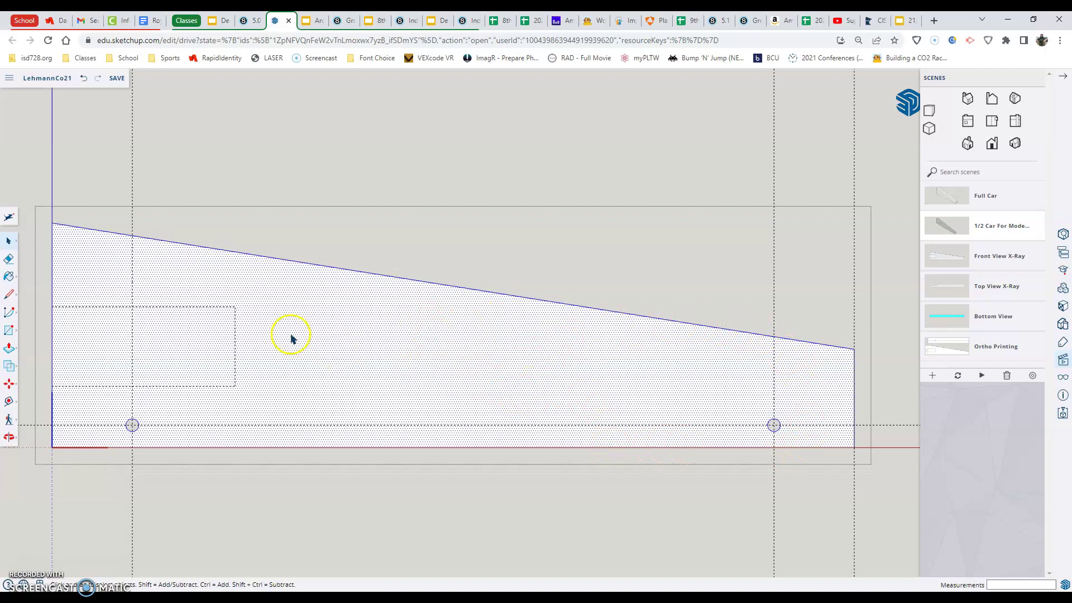
{"action": "left_click", "coordinate": [294, 499]}
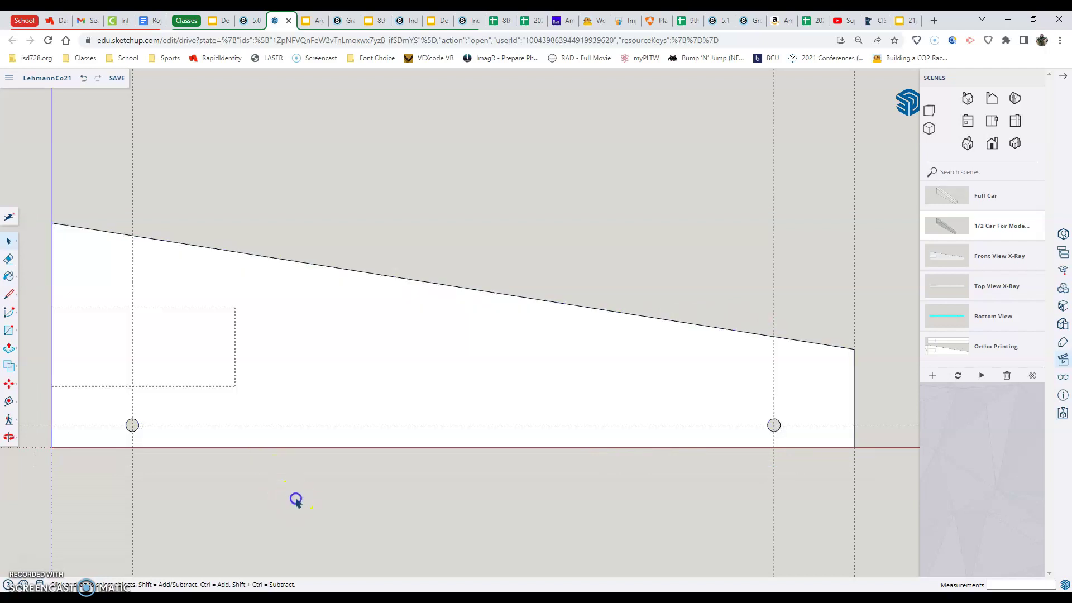
Select the car body, pick the 2 Point Arc tool, and zoom in on the lower-right axle hole
{"action": "left_click", "coordinate": [285, 450]}
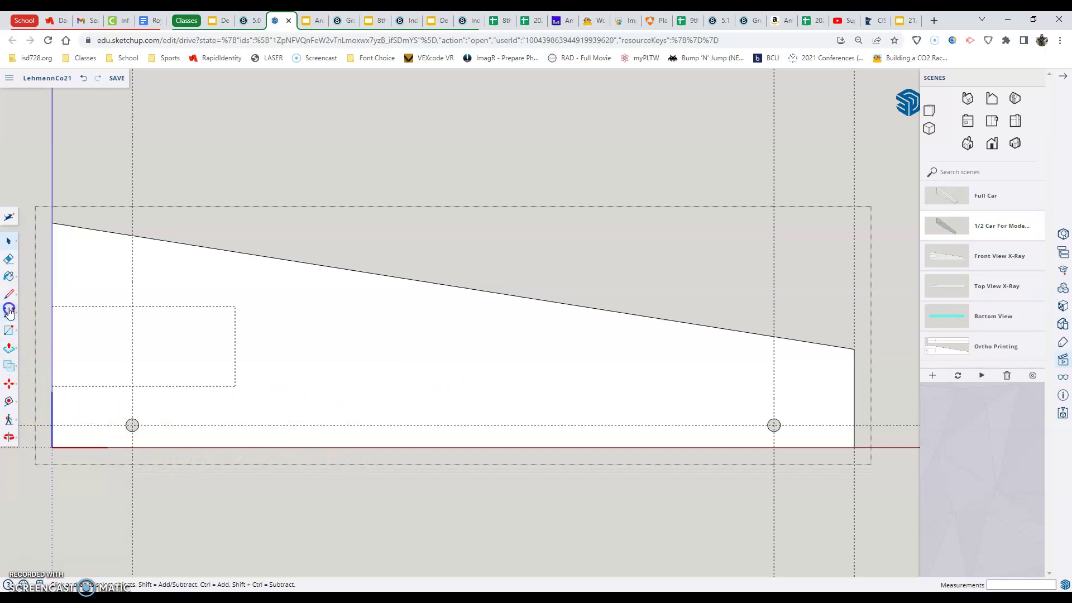
{"action": "left_click", "coordinate": [9, 311]}
{"action": "left_click", "coordinate": [43, 304]}
{"action": "left_click", "coordinate": [43, 304]}
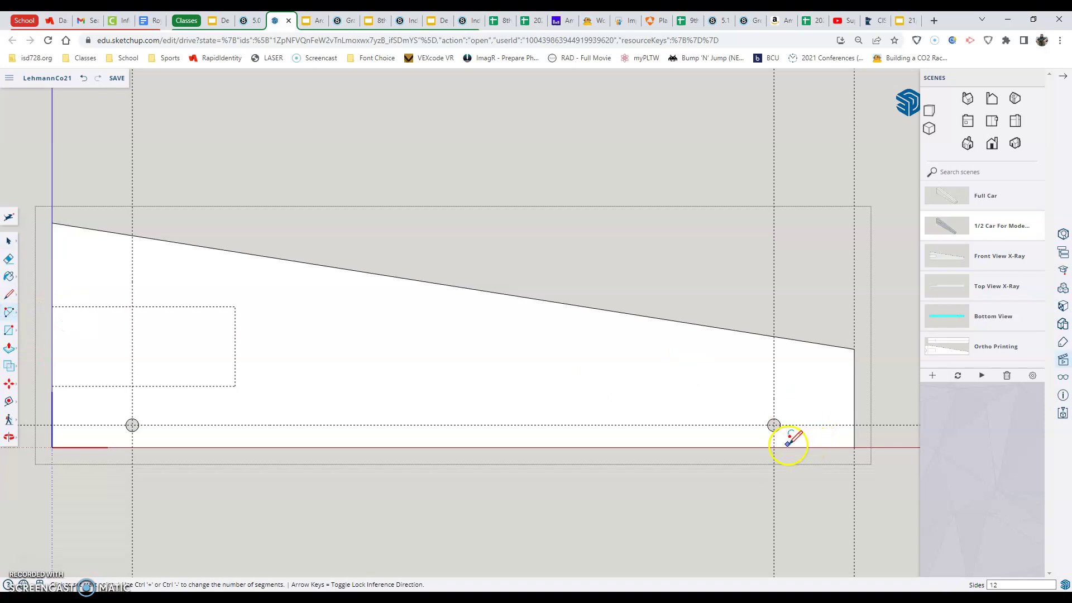
{"action": "scroll", "coordinate": [789, 444], "scroll_direction": "up", "scroll_amount": 4}
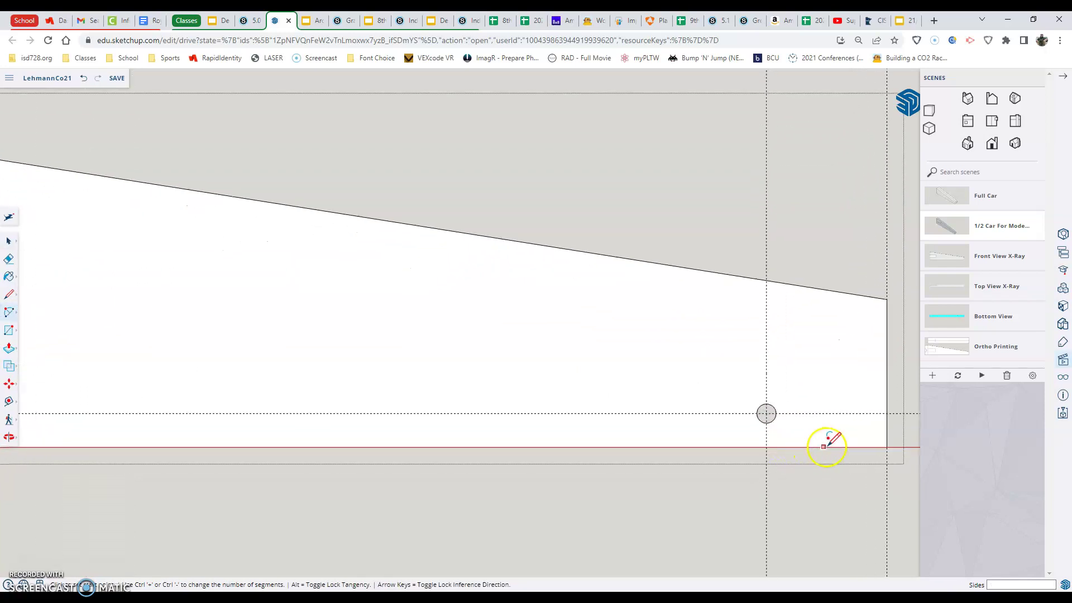
{"action": "scroll", "coordinate": [893, 431], "scroll_direction": "up", "scroll_amount": 4}
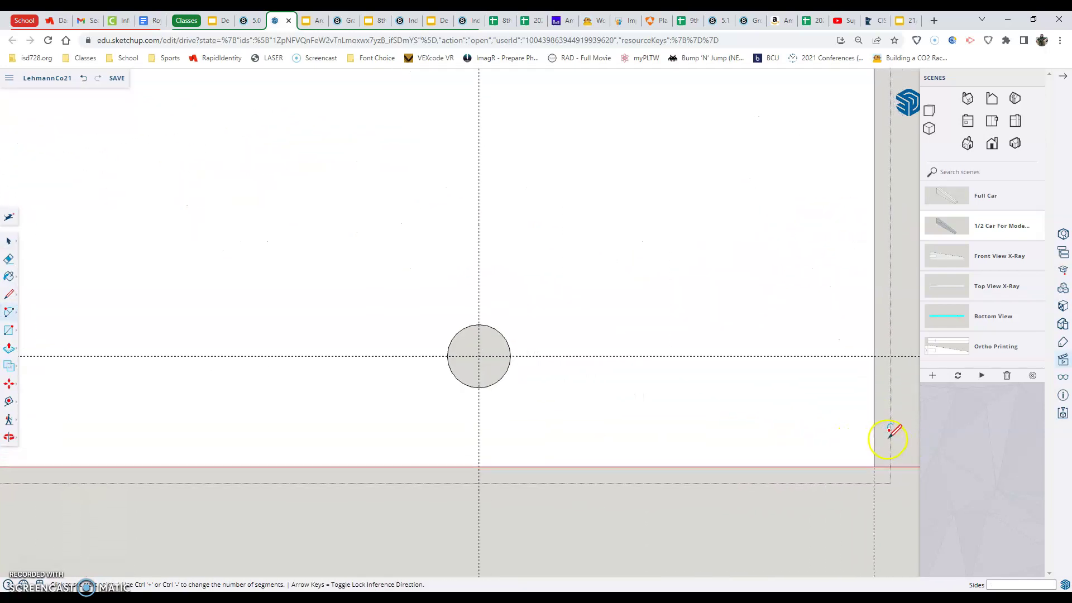
{"action": "scroll", "coordinate": [902, 405], "scroll_direction": "up", "scroll_amount": 3}
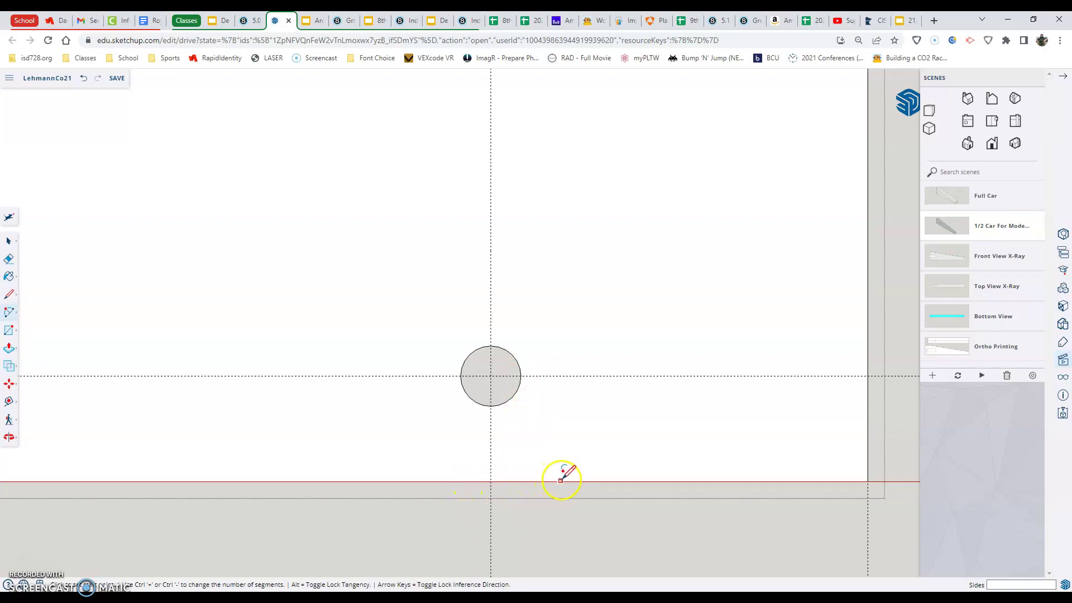
Draw a two-point arc from the bottom edge to above the rear axle hole, bulging about 4.2 mm
{"action": "mouse_move", "coordinate": [560, 480]}
{"action": "left_mouse_down"}
{"action": "mouse_move", "coordinate": [606, 424]}
{"action": "mouse_move", "coordinate": [623, 371]}
{"action": "mouse_move", "coordinate": [608, 273]}
{"action": "mouse_move", "coordinate": [561, 241]}
{"action": "mouse_move", "coordinate": [546, 246]}
{"action": "mouse_move", "coordinate": [598, 236]}
{"action": "mouse_move", "coordinate": [571, 267]}
{"action": "mouse_move", "coordinate": [447, 262]}
{"action": "mouse_move", "coordinate": [500, 335]}
{"action": "mouse_move", "coordinate": [691, 319]}
{"action": "mouse_move", "coordinate": [632, 293]}
{"action": "mouse_move", "coordinate": [526, 307]}
{"action": "mouse_move", "coordinate": [555, 326]}
{"action": "mouse_move", "coordinate": [560, 472]}
{"action": "left_mouse_up"}
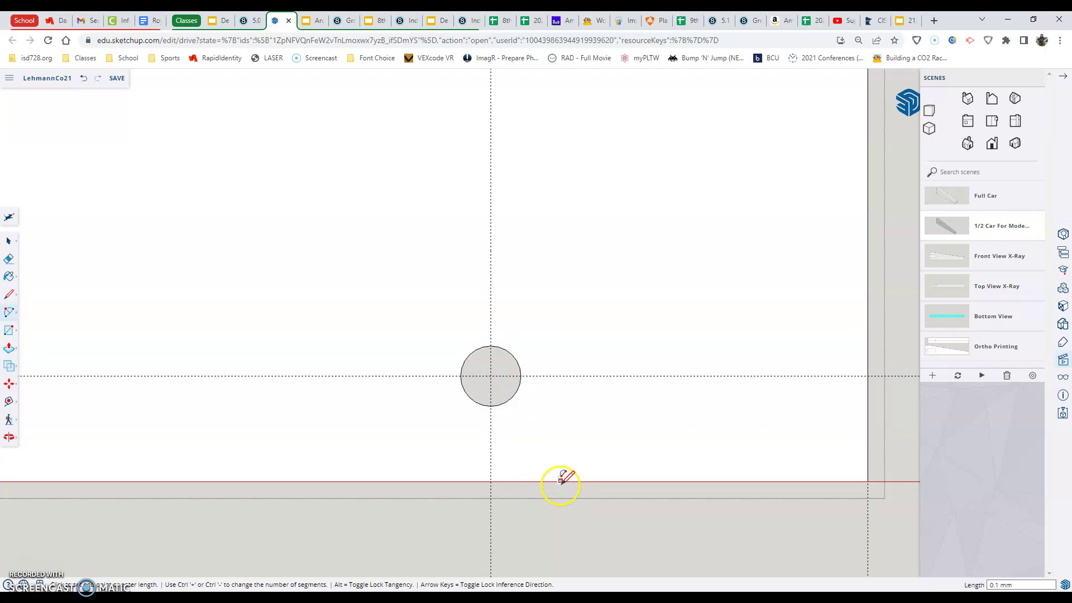
{"action": "left_click", "coordinate": [560, 480]}
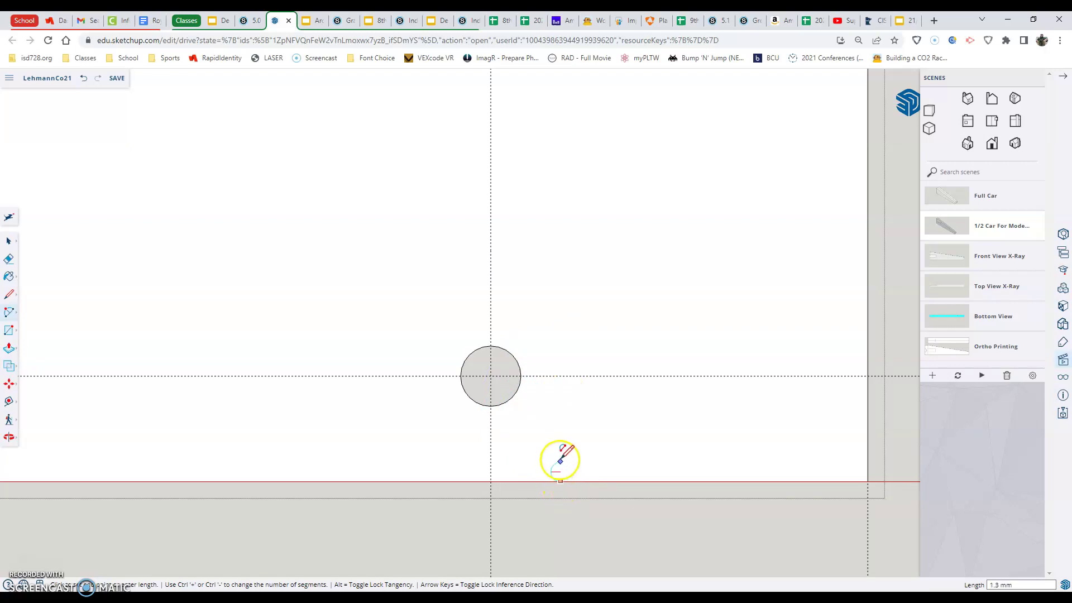
{"action": "left_click", "coordinate": [491, 291]}
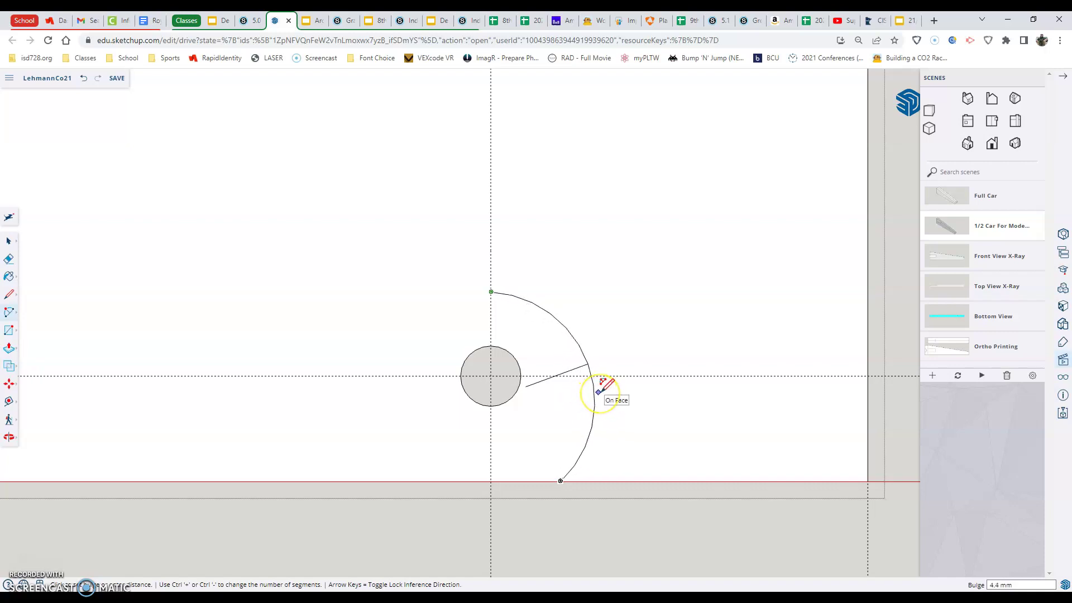
{"action": "scroll", "coordinate": [605, 386], "scroll_direction": "down", "scroll_amount": 2}
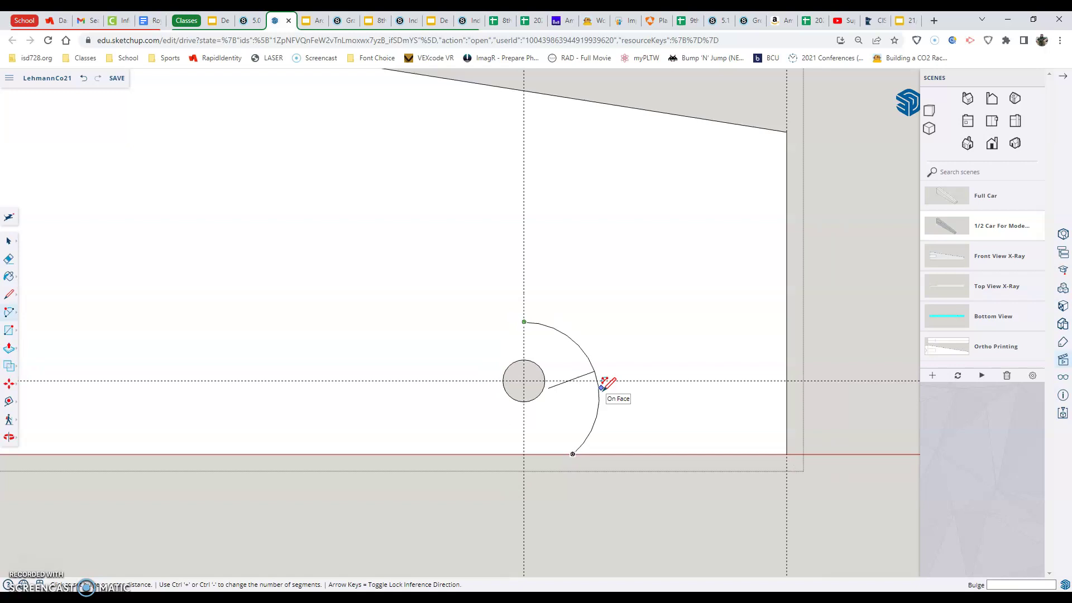
{"action": "left_click_drag", "start_coordinate": [604, 385], "coordinate": [600, 389]}
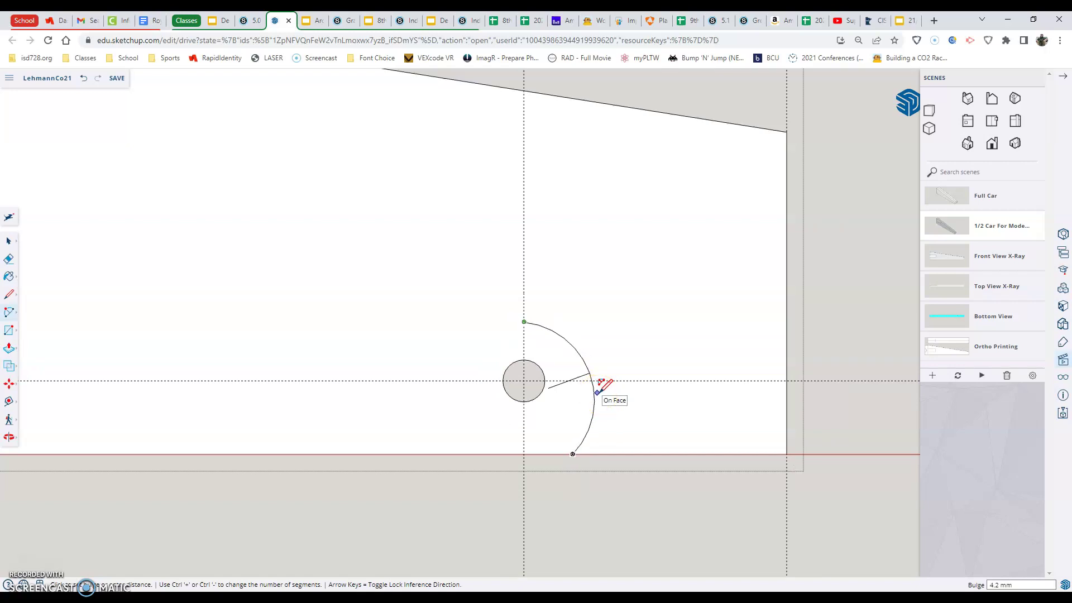
{"action": "left_click", "coordinate": [600, 390]}
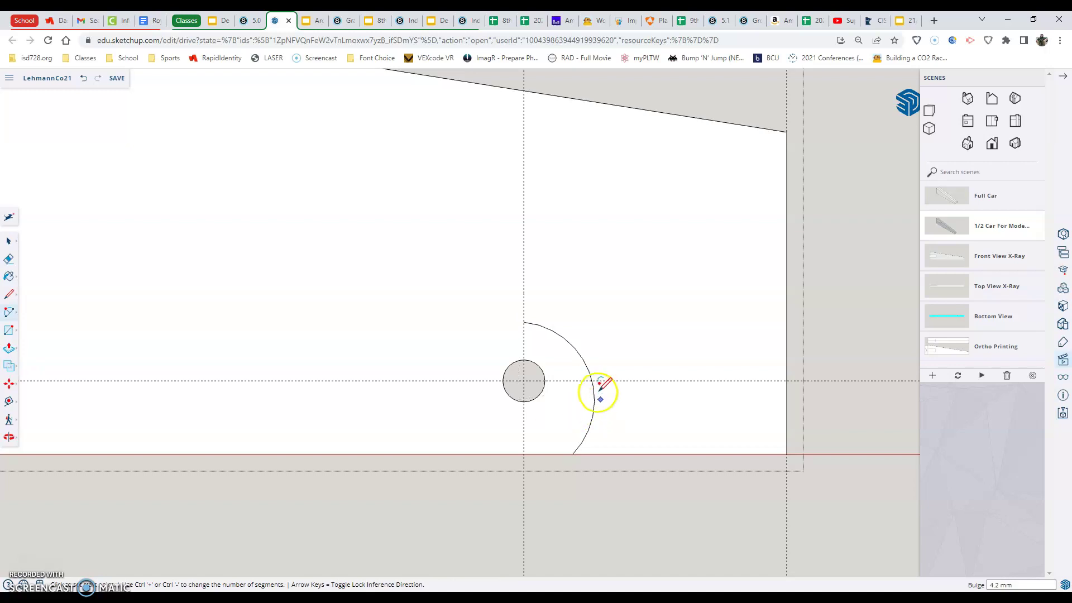
Draw a sloped line from the arc's top endpoint to a point partway toward the front
{"action": "left_click", "coordinate": [524, 321]}
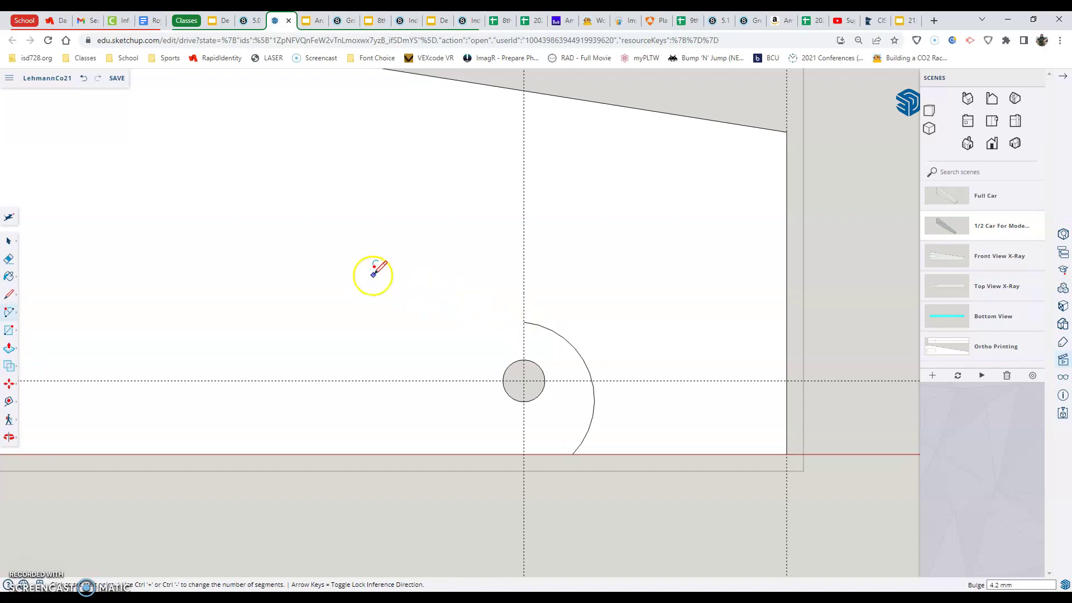
{"action": "scroll", "coordinate": [372, 276], "scroll_direction": "down", "scroll_amount": 5}
{"action": "scroll", "coordinate": [394, 287], "scroll_direction": "down", "scroll_amount": 3}
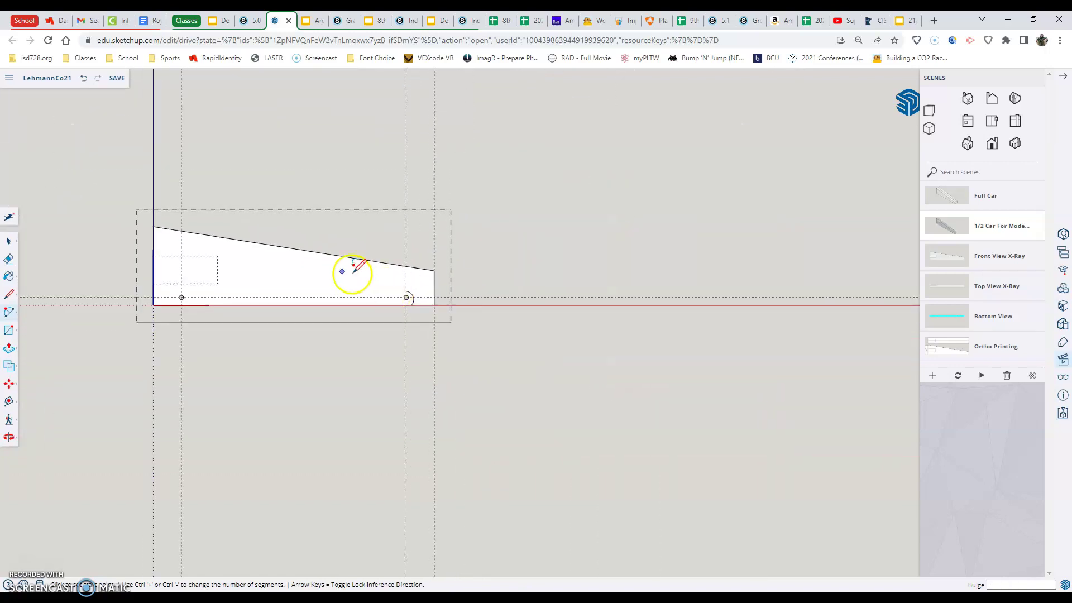
{"action": "scroll", "coordinate": [253, 263], "scroll_direction": "up", "scroll_amount": 2}
{"action": "scroll", "coordinate": [259, 262], "scroll_direction": "up", "scroll_amount": 2}
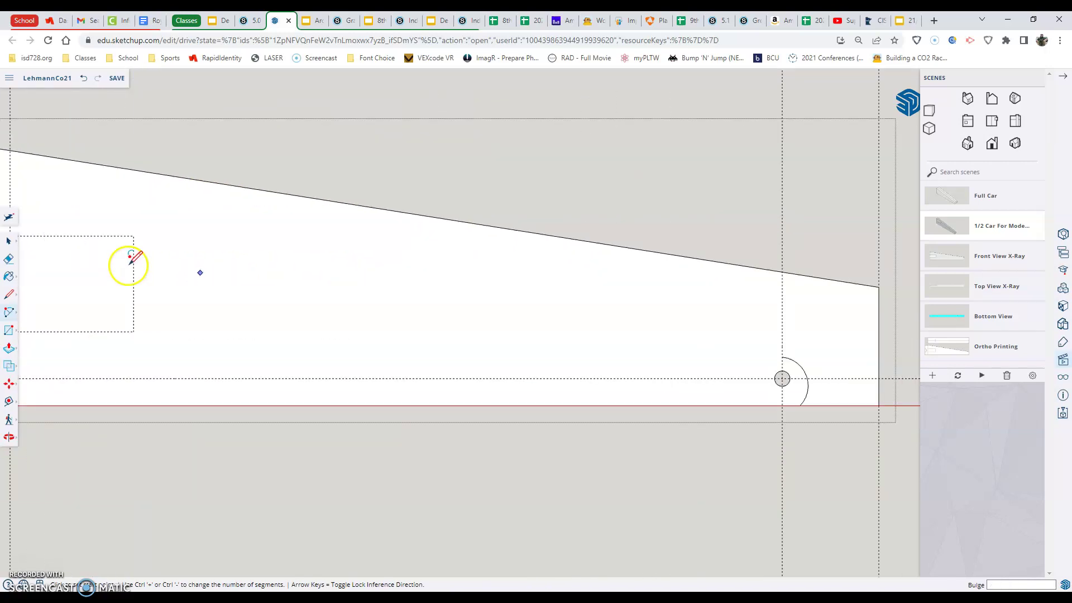
{"action": "left_click", "coordinate": [9, 297]}
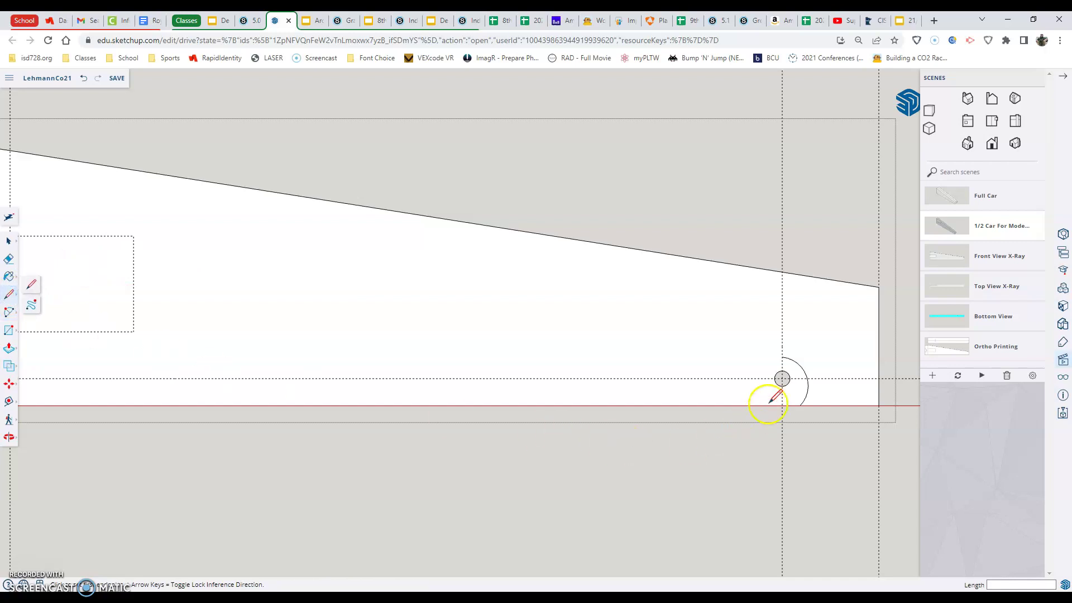
{"action": "scroll", "coordinate": [771, 400], "scroll_direction": "up", "scroll_amount": 4}
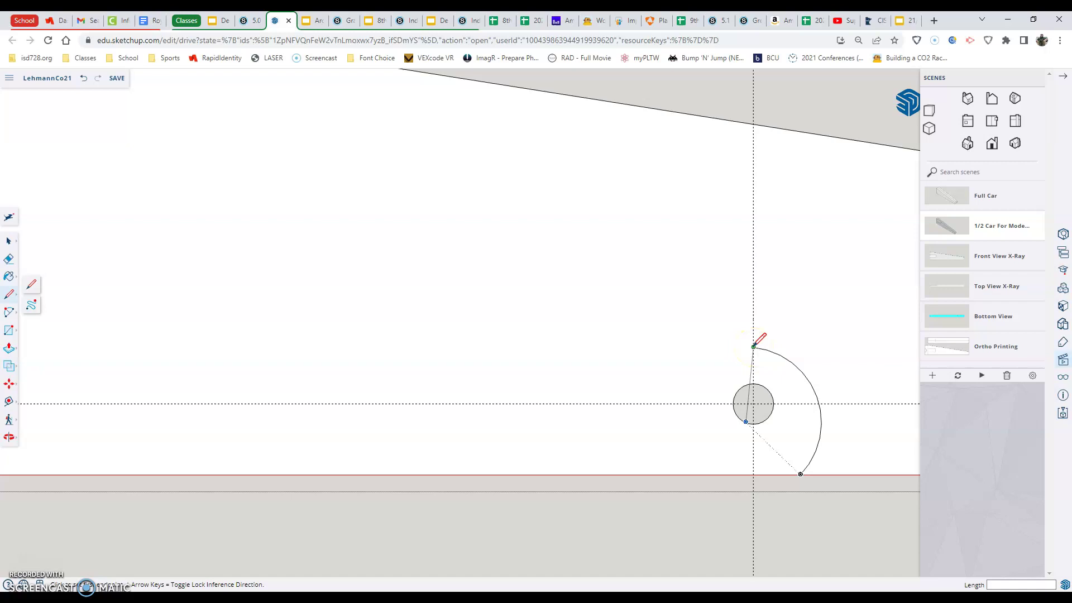
{"action": "left_click", "coordinate": [754, 346]}
{"action": "scroll", "coordinate": [629, 335], "scroll_direction": "down", "scroll_amount": 3}
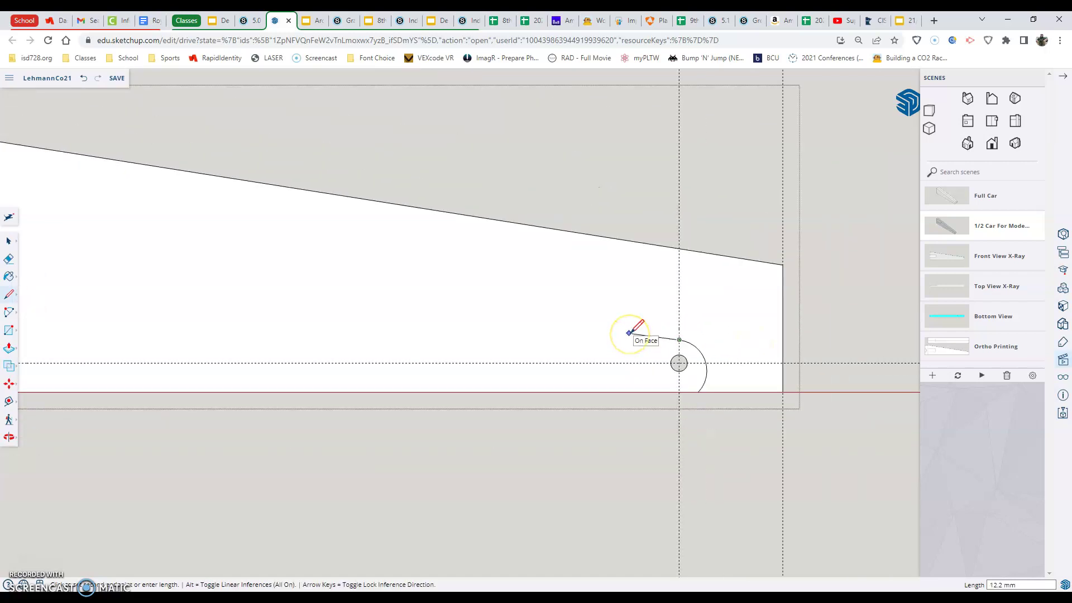
{"action": "scroll", "coordinate": [631, 332], "scroll_direction": "down", "scroll_amount": 3}
{"action": "scroll", "coordinate": [287, 275], "scroll_direction": "up", "scroll_amount": 3}
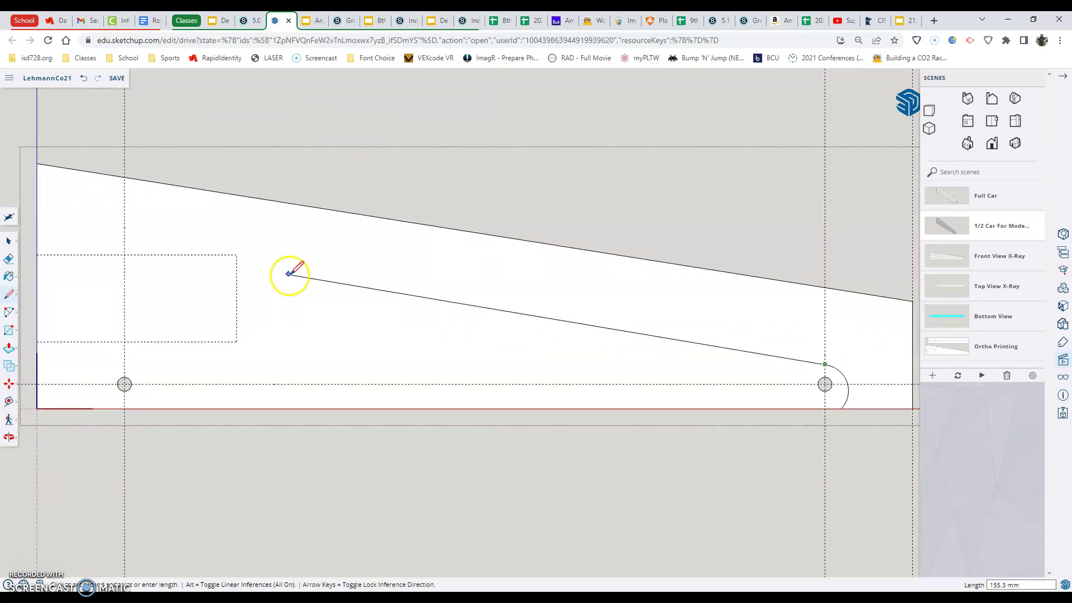
{"action": "scroll", "coordinate": [289, 274], "scroll_direction": "up", "scroll_amount": 1}
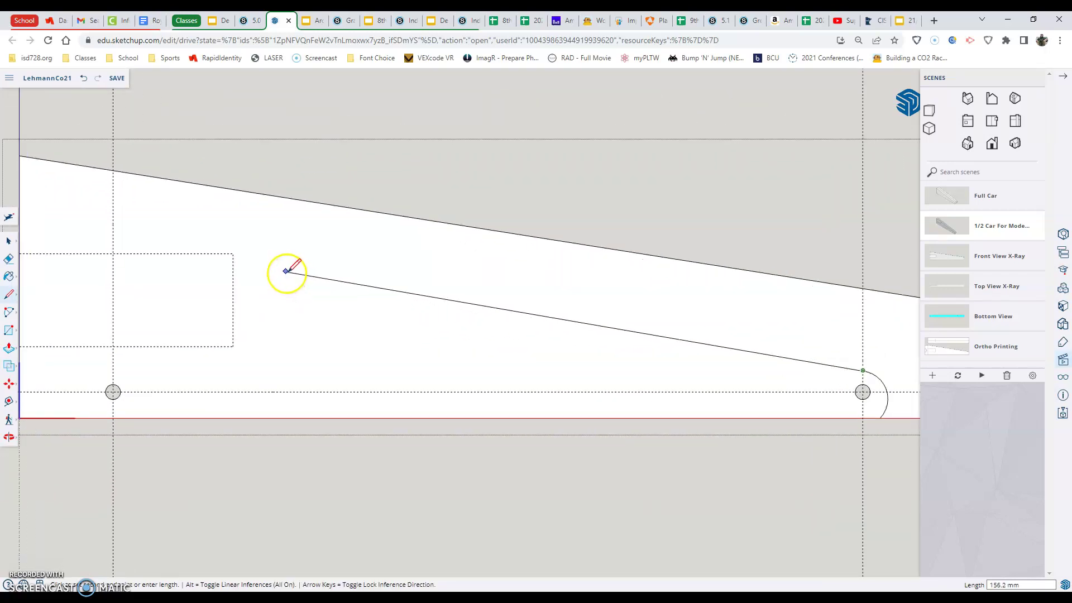
{"action": "left_click", "coordinate": [232, 239]}
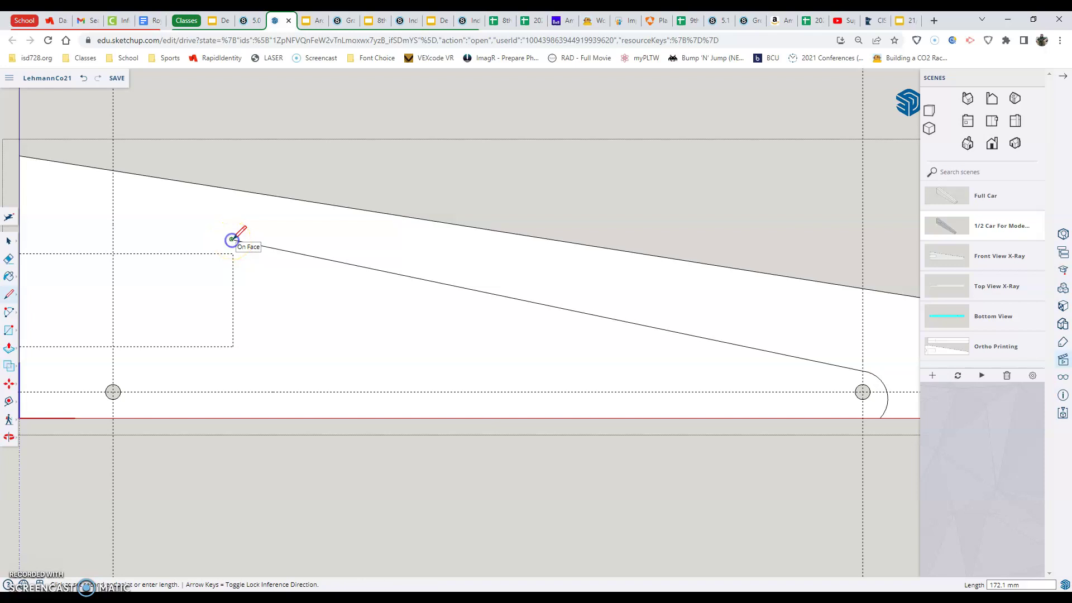
Redraw the slope's next segment from the bend point toward the car's front edge
{"action": "left_click", "coordinate": [14, 193]}
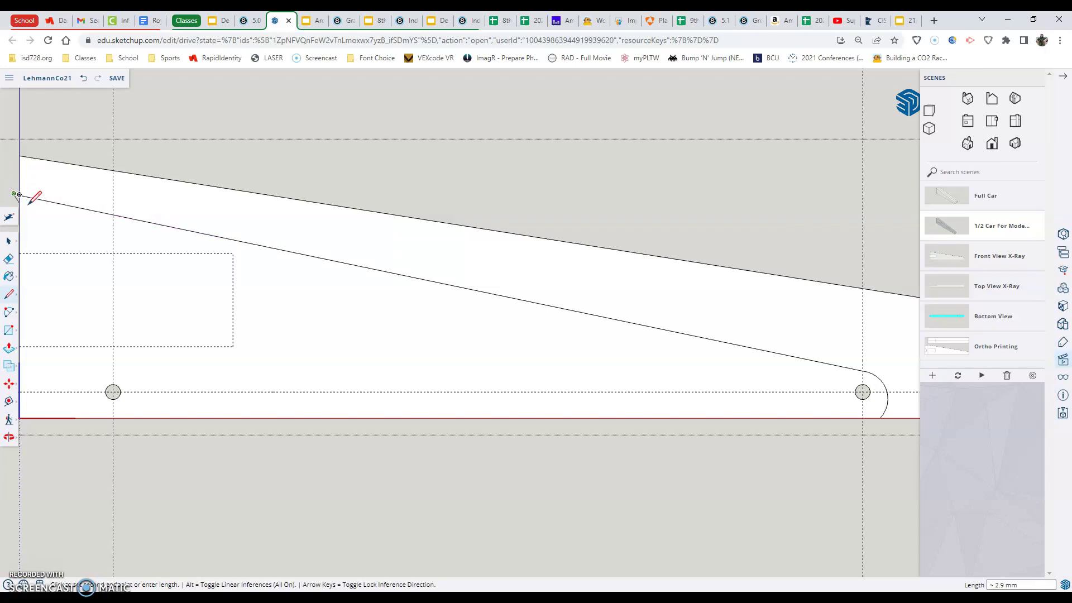
{"action": "mouse_move", "coordinate": [29, 204]}
{"action": "left_mouse_down"}
{"action": "mouse_move", "coordinate": [46, 229]}
{"action": "mouse_move", "coordinate": [35, 222]}
{"action": "left_mouse_up"}
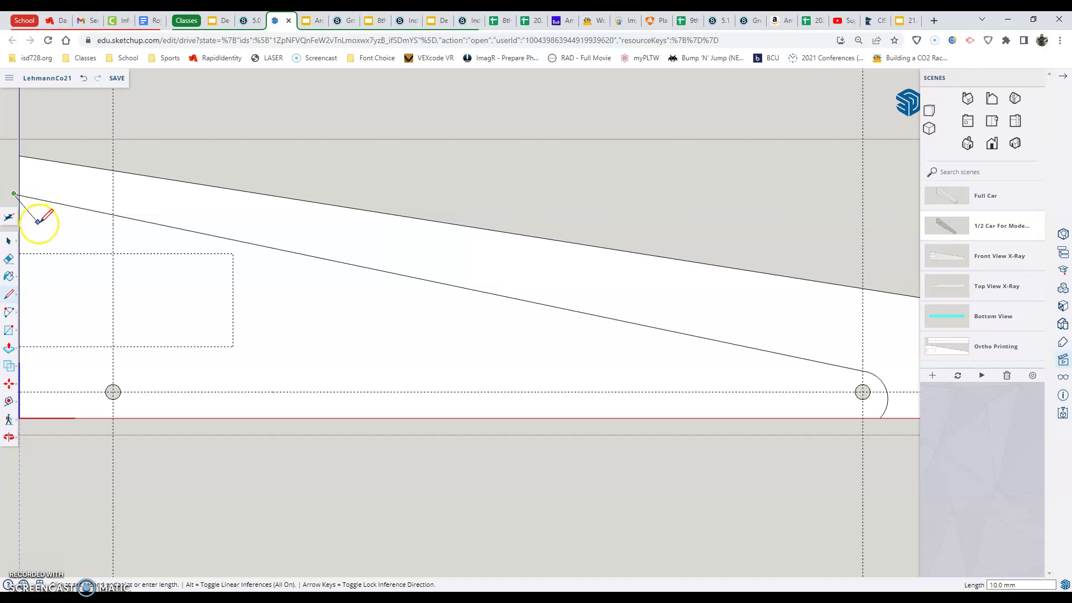
{"action": "key", "text": "ctrl+z"}
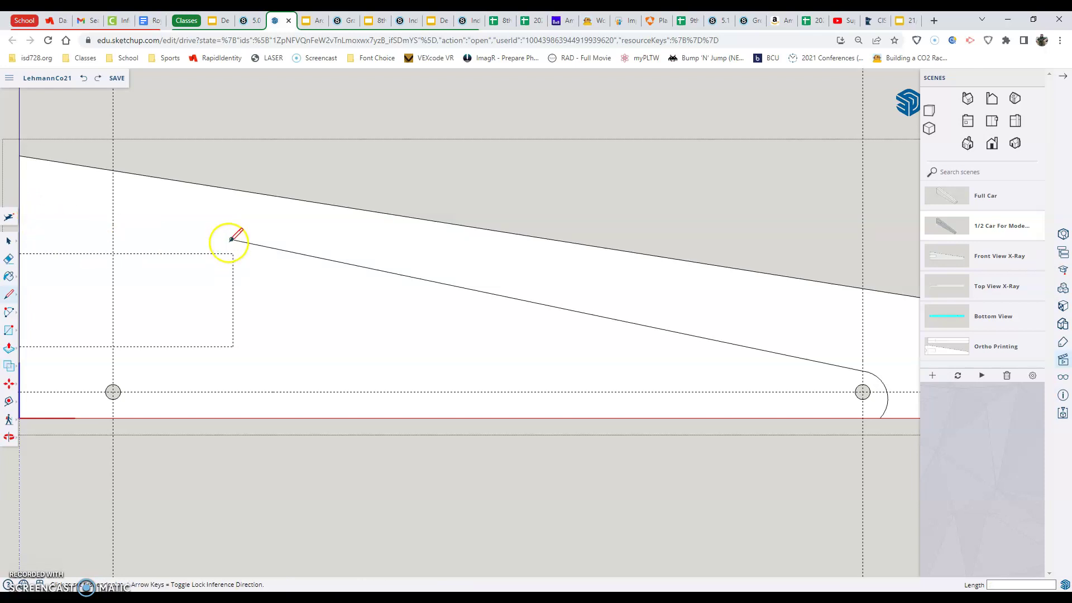
{"action": "left_click_drag", "start_coordinate": [232, 239], "coordinate": [19, 194]}
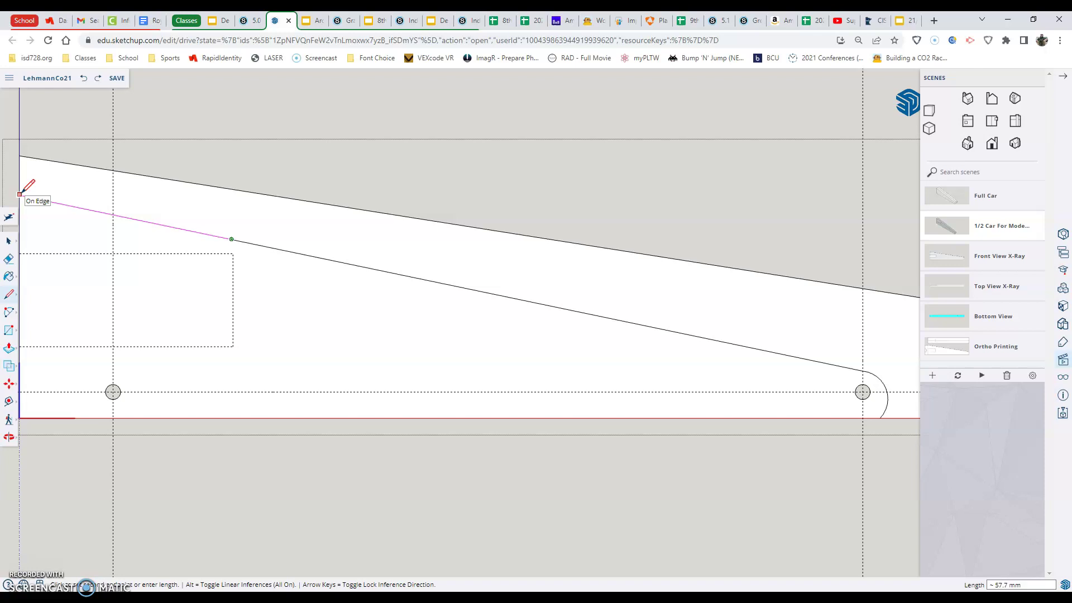
Extend the slope to the front edge and draw a small triangular notch back to that edge
{"action": "left_click_drag", "start_coordinate": [20, 194], "coordinate": [20, 194]}
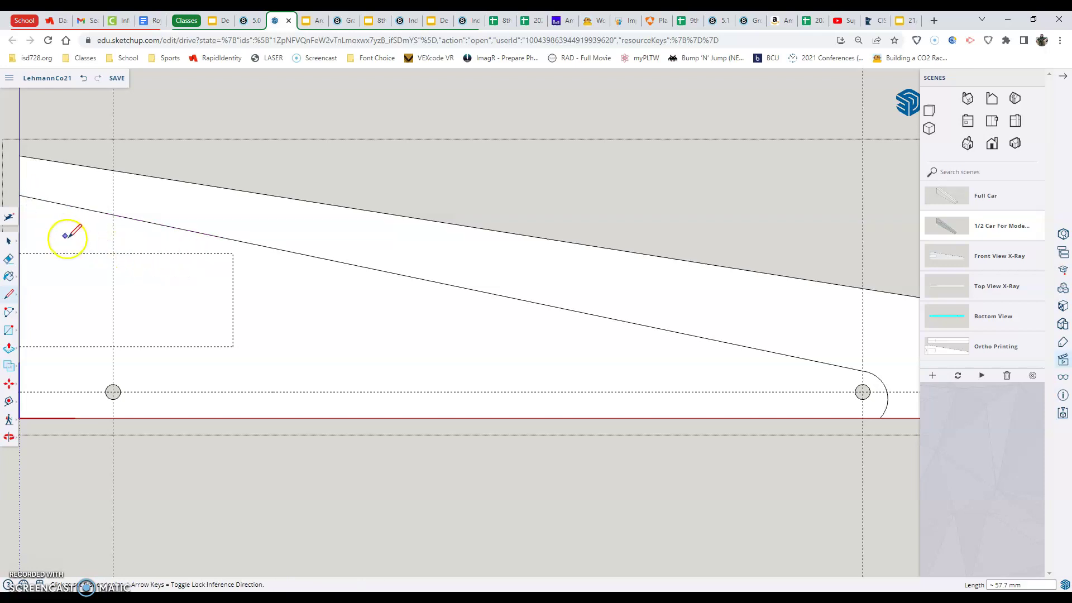
{"action": "left_click", "coordinate": [19, 194]}
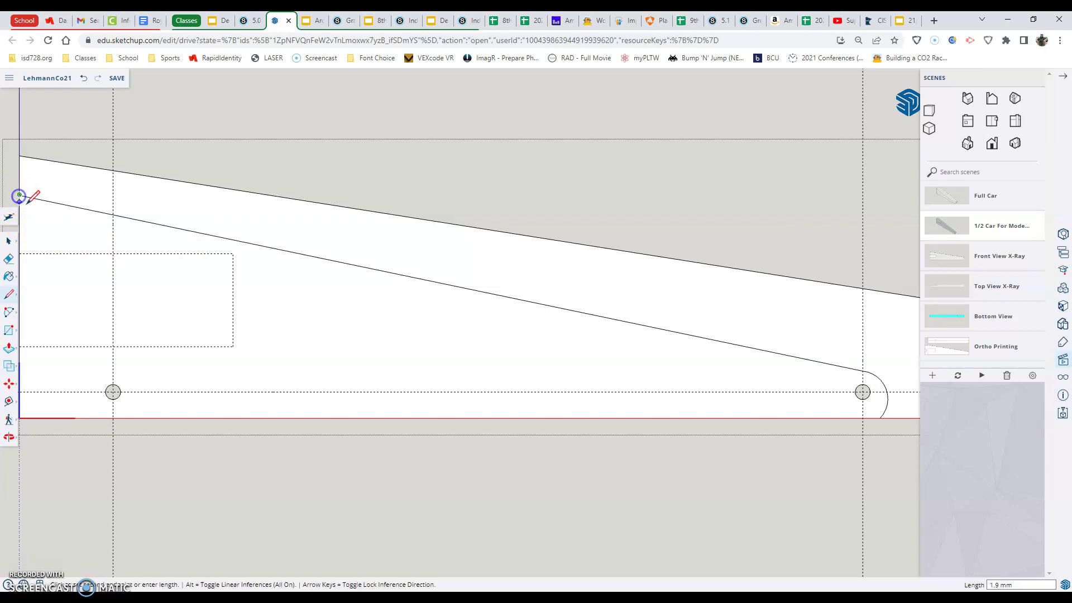
{"action": "left_click", "coordinate": [55, 226]}
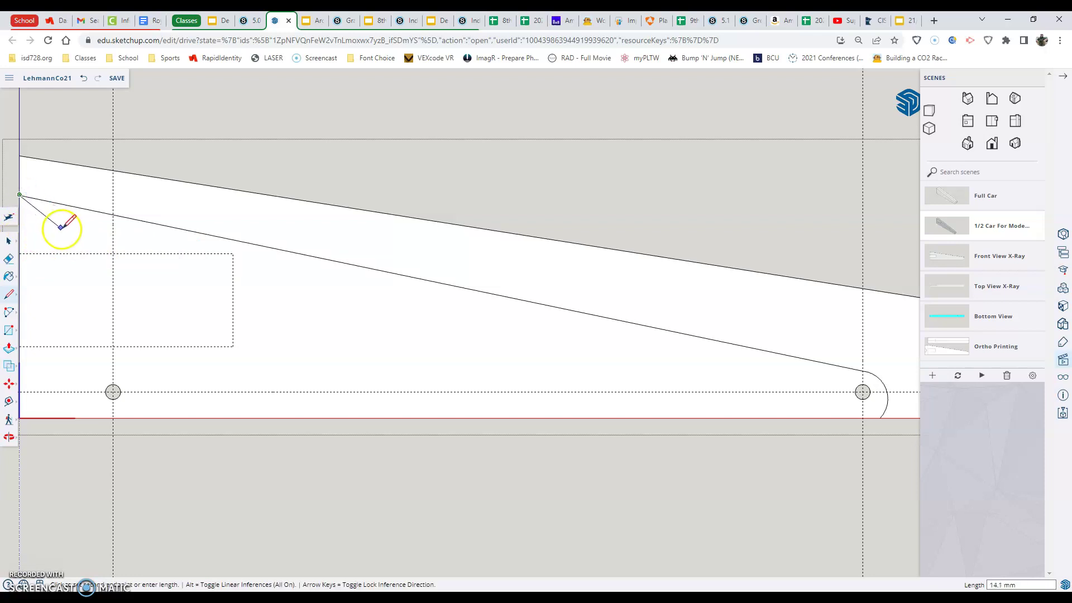
{"action": "left_click", "coordinate": [62, 229]}
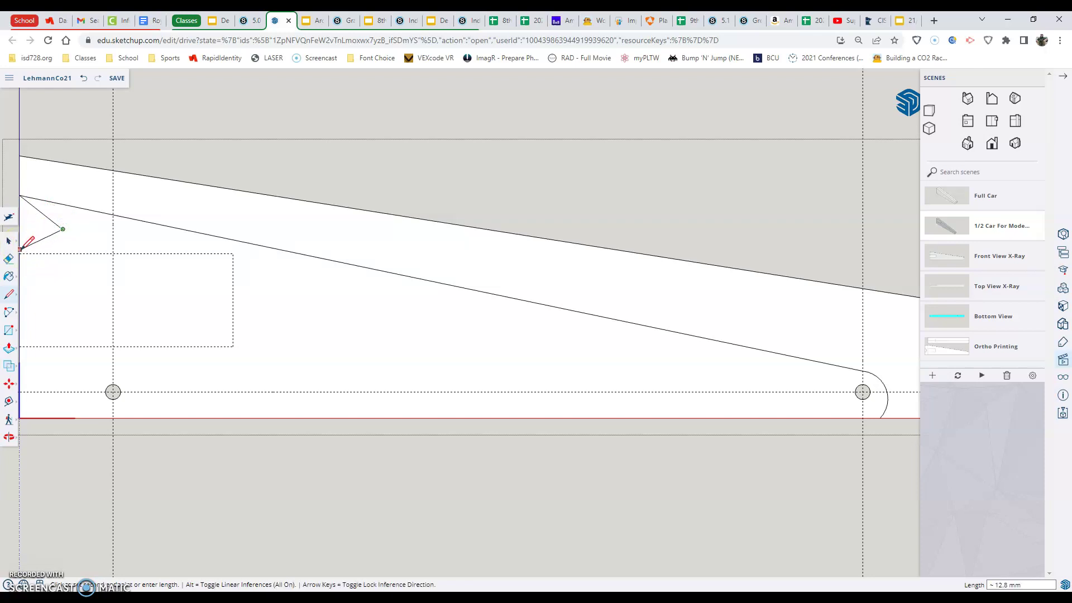
{"action": "left_click", "coordinate": [20, 253]}
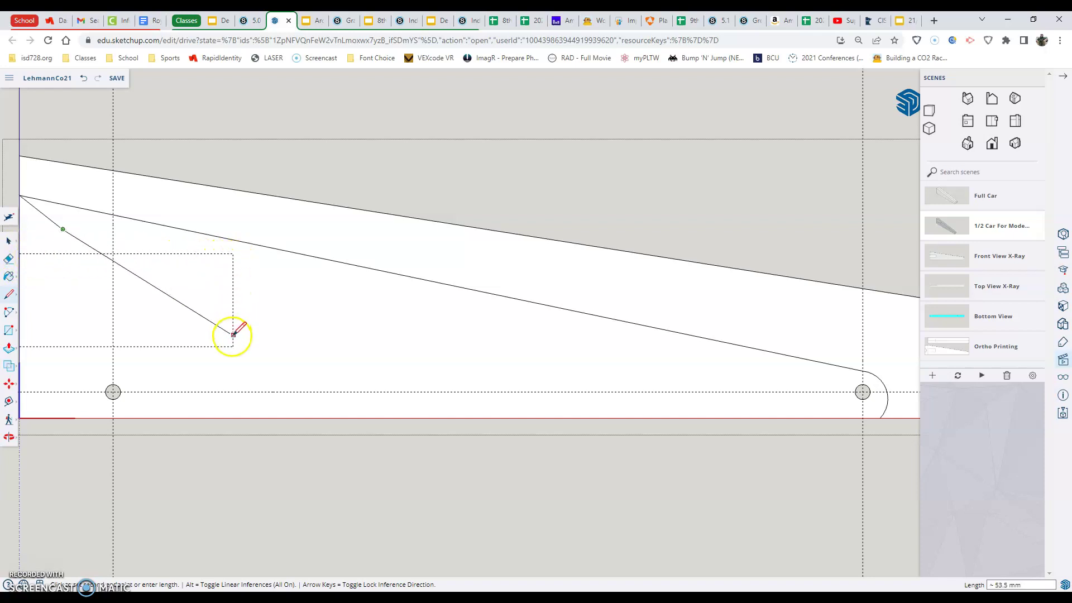
{"action": "left_click", "coordinate": [20, 248]}
{"action": "scroll", "coordinate": [797, 363], "scroll_direction": "down", "scroll_amount": 1}
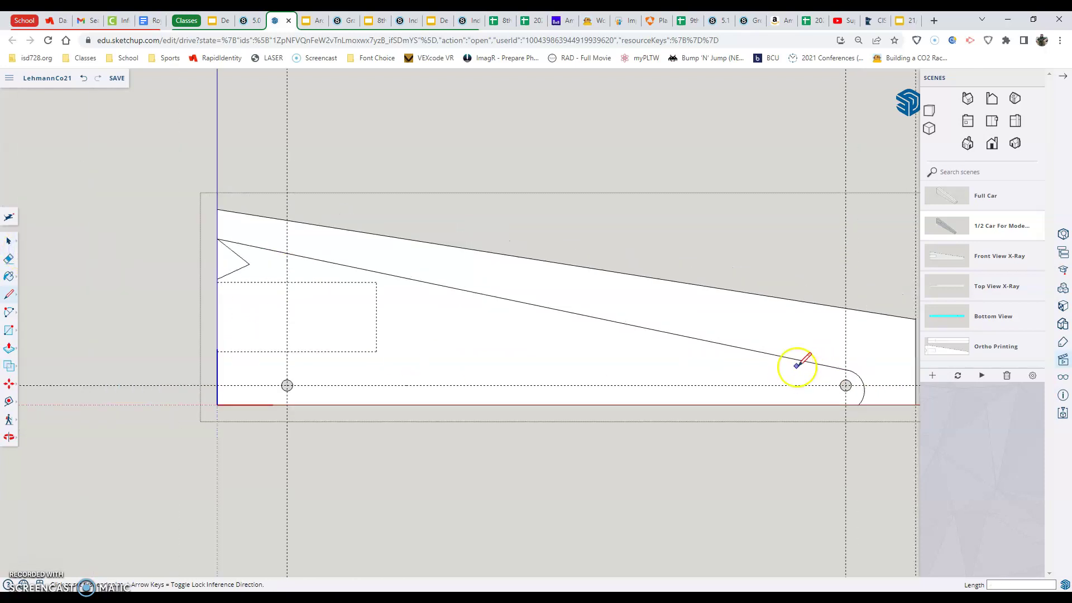
In isometric view, push/pull the sloped profile face 21.0 mm to give the body thickness
{"action": "scroll", "coordinate": [798, 363], "scroll_direction": "down", "scroll_amount": 1}
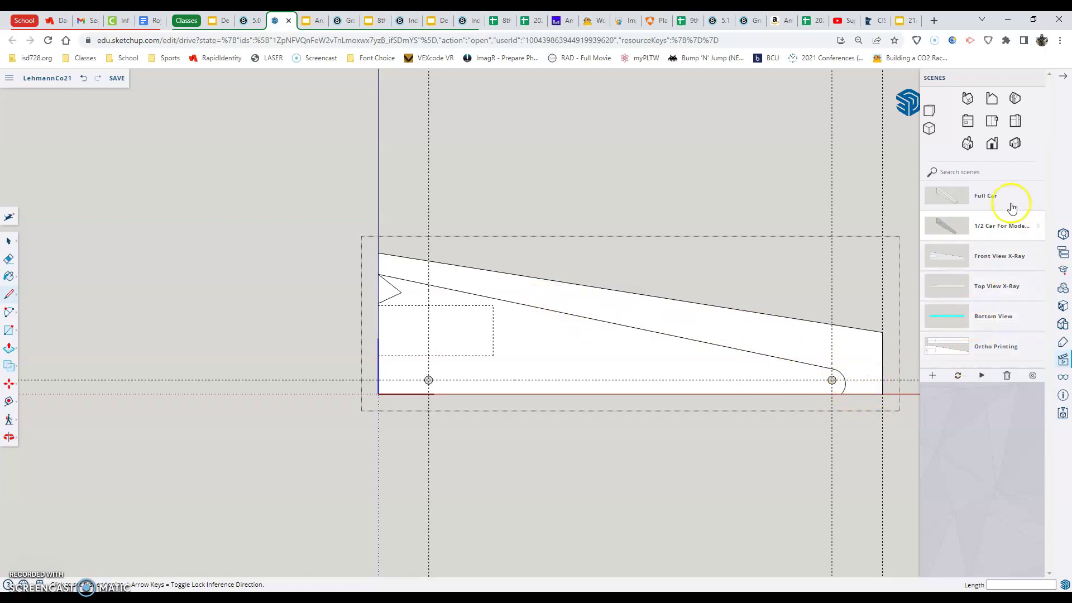
{"action": "left_click", "coordinate": [1015, 145]}
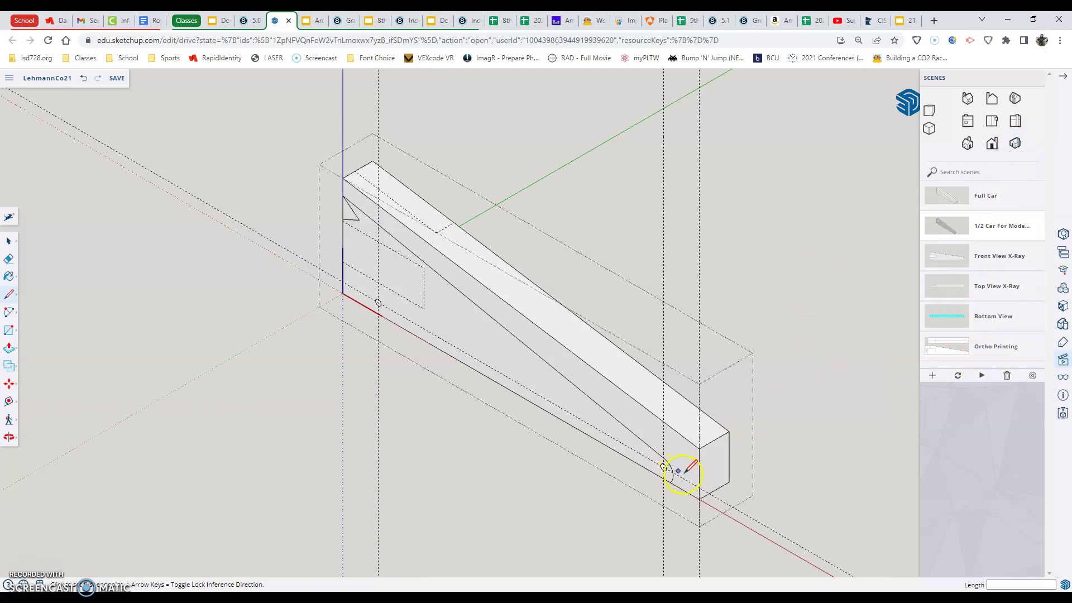
{"action": "scroll", "coordinate": [682, 473], "scroll_direction": "up", "scroll_amount": 2}
{"action": "scroll", "coordinate": [695, 463], "scroll_direction": "down", "scroll_amount": 1}
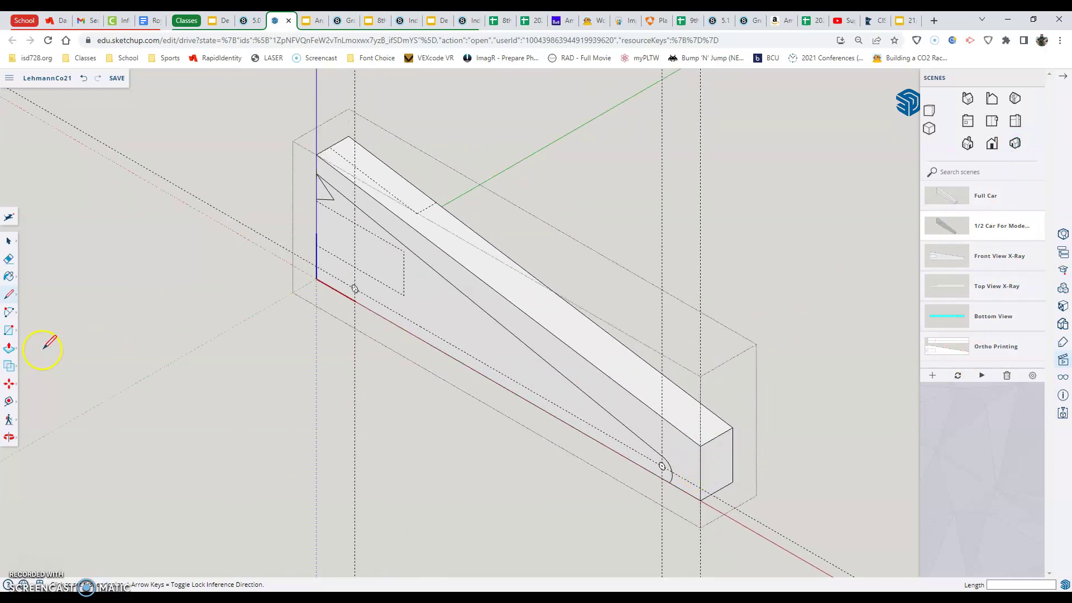
{"action": "left_click", "coordinate": [9, 356]}
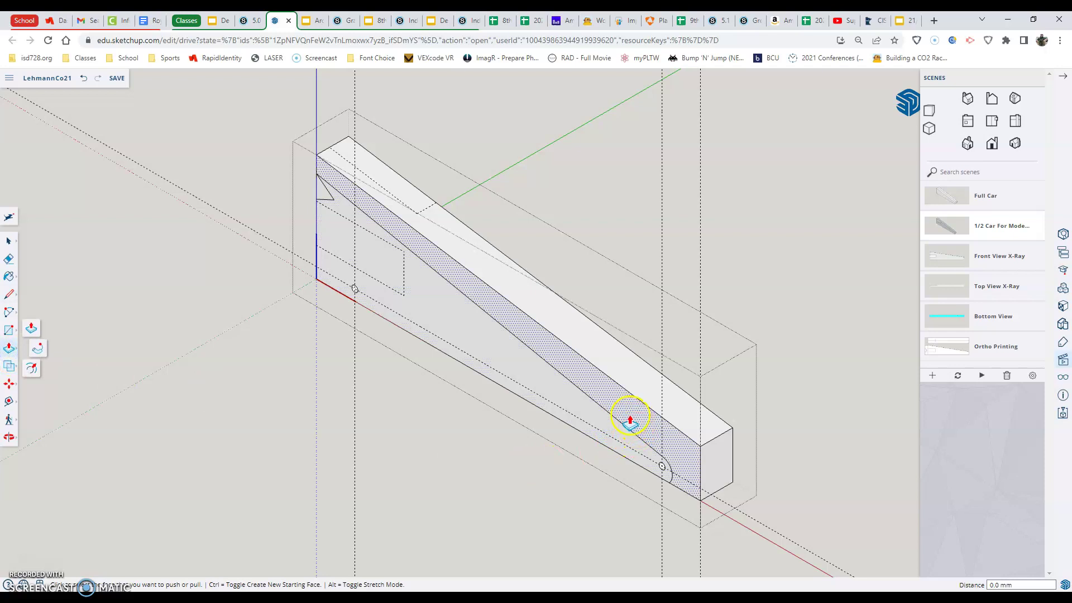
{"action": "scroll", "coordinate": [592, 388], "scroll_direction": "up", "scroll_amount": 2}
{"action": "left_click", "coordinate": [593, 383]}
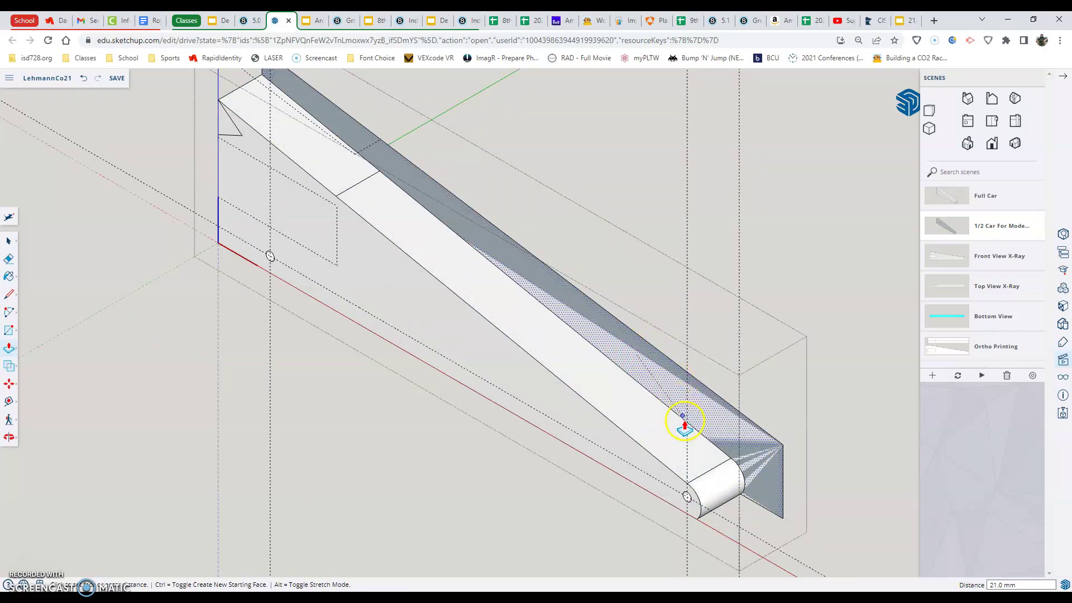
{"action": "left_click", "coordinate": [711, 398]}
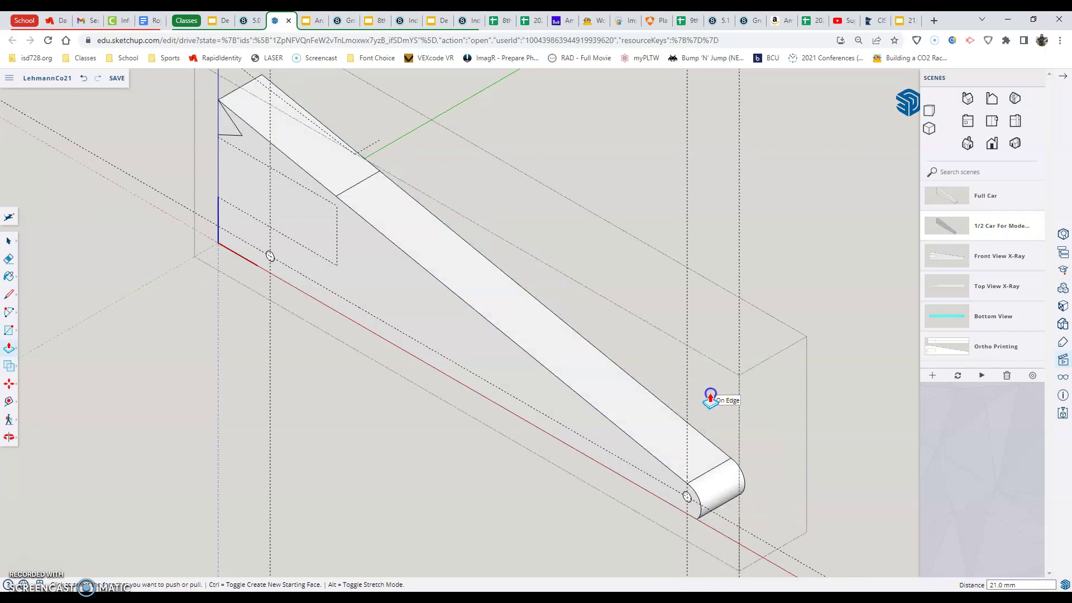
{"action": "scroll", "coordinate": [567, 390], "scroll_direction": "down", "scroll_amount": 3}
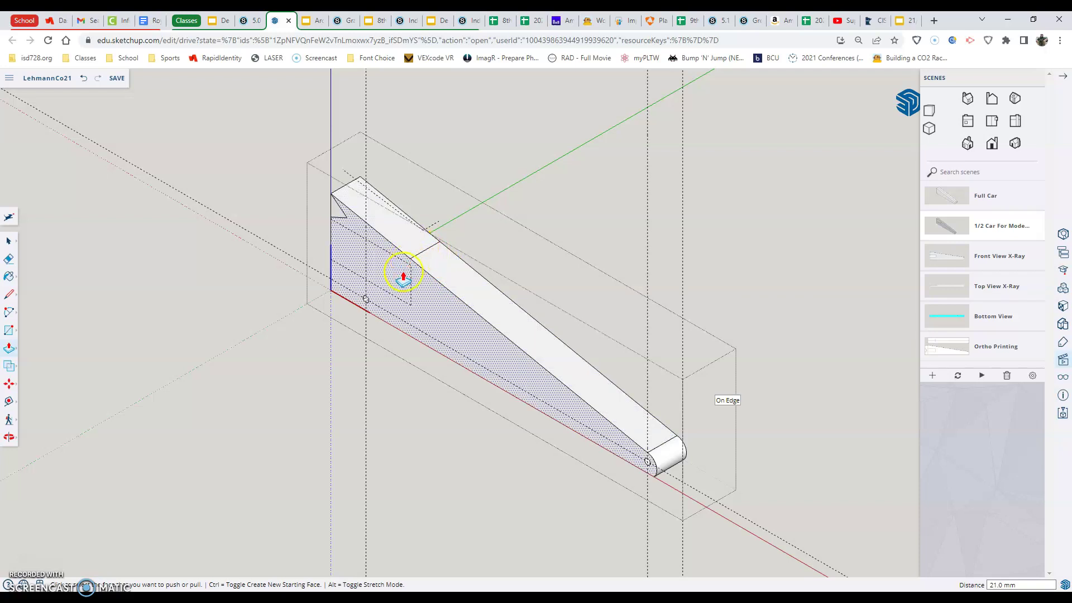
{"action": "middle_click_drag", "start_coordinate": [338, 258], "coordinate": [558, 213]}
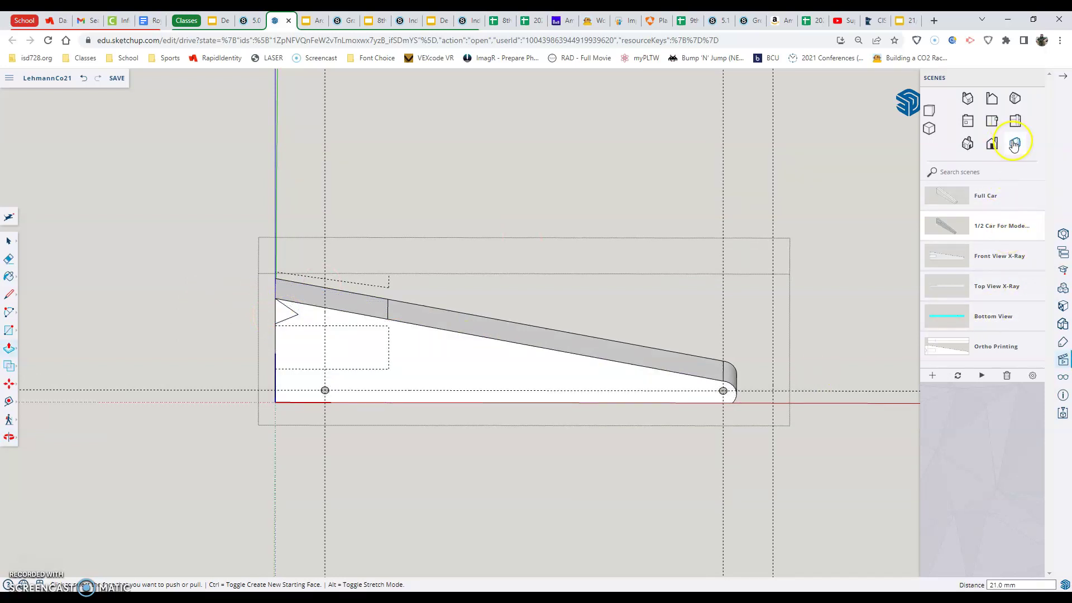
{"action": "left_click", "coordinate": [992, 144]}
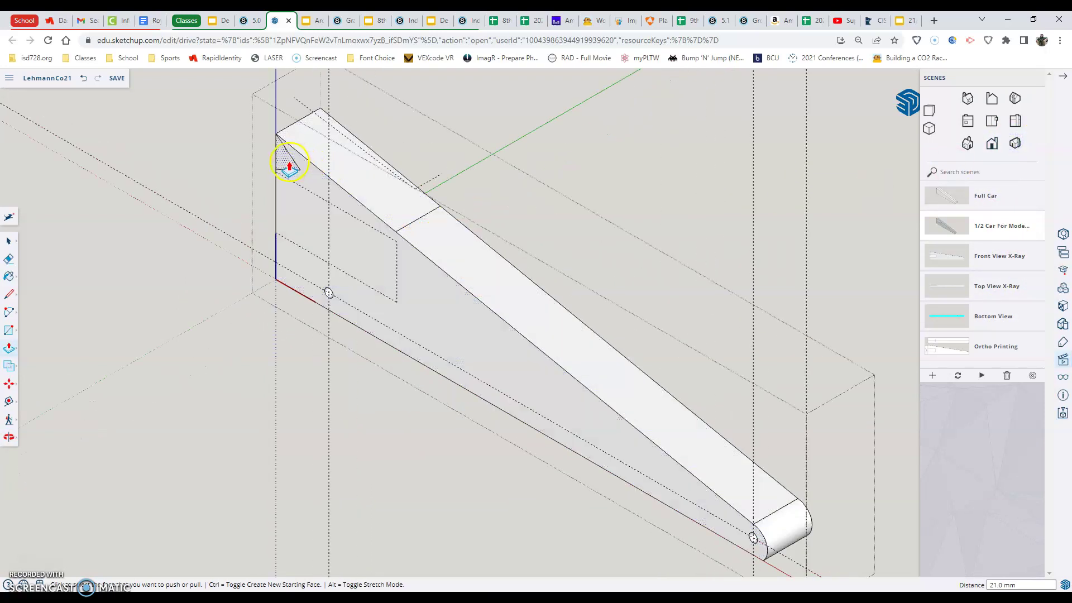
{"action": "left_click", "coordinate": [279, 165]}
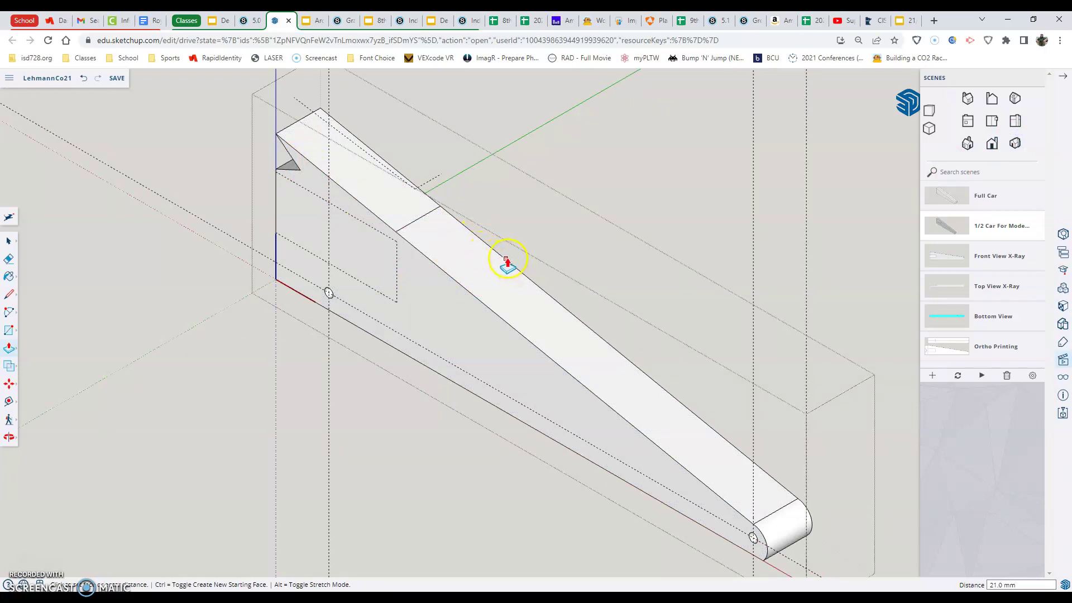
{"action": "key", "text": "Escape"}
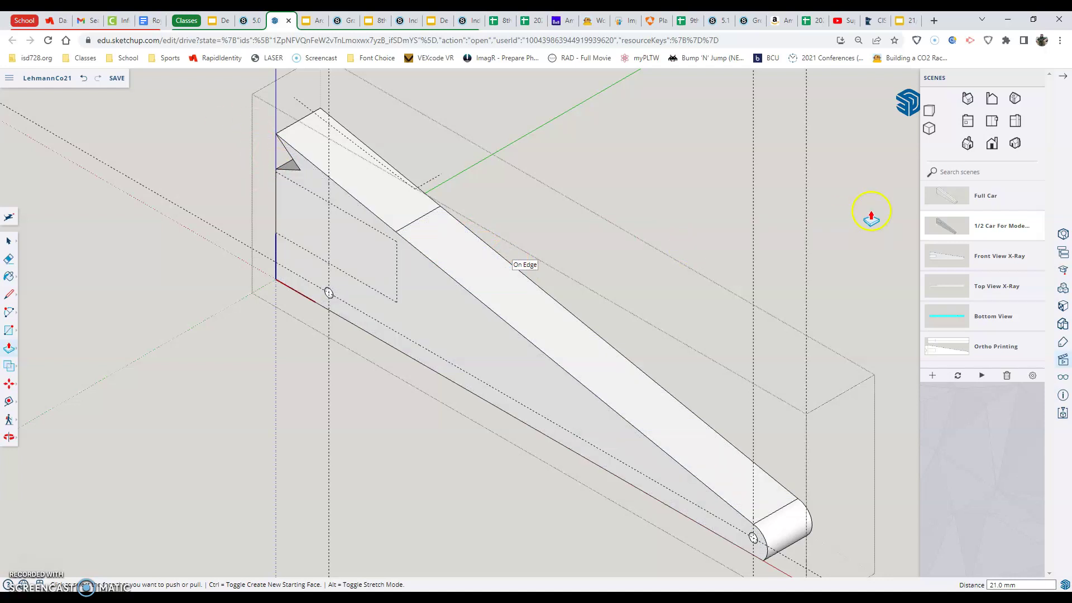
{"action": "left_click", "coordinate": [992, 143]}
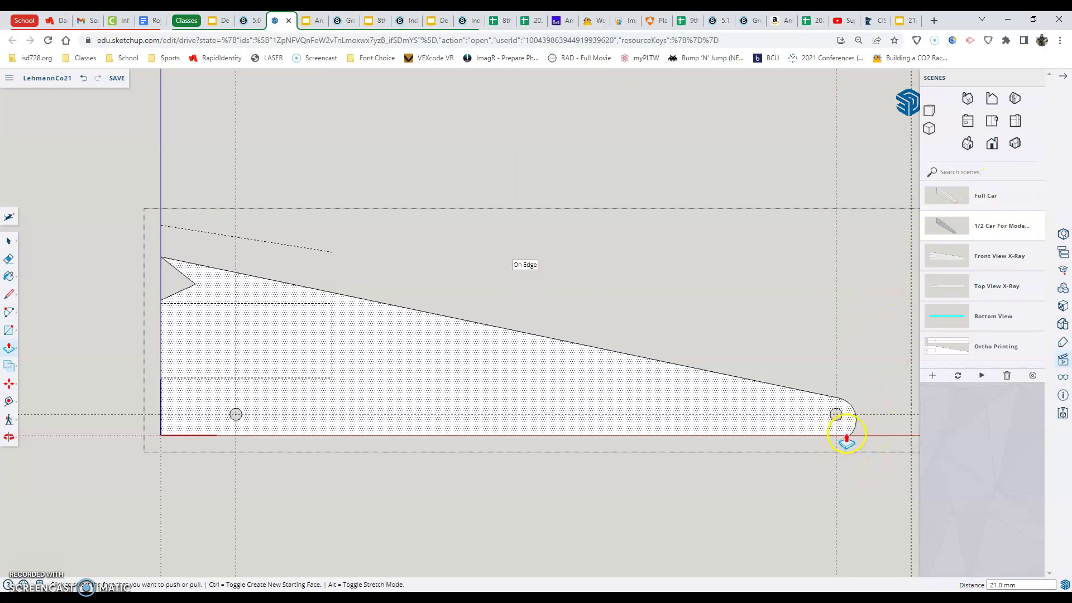
{"action": "scroll", "coordinate": [846, 439], "scroll_direction": "up", "scroll_amount": 2}
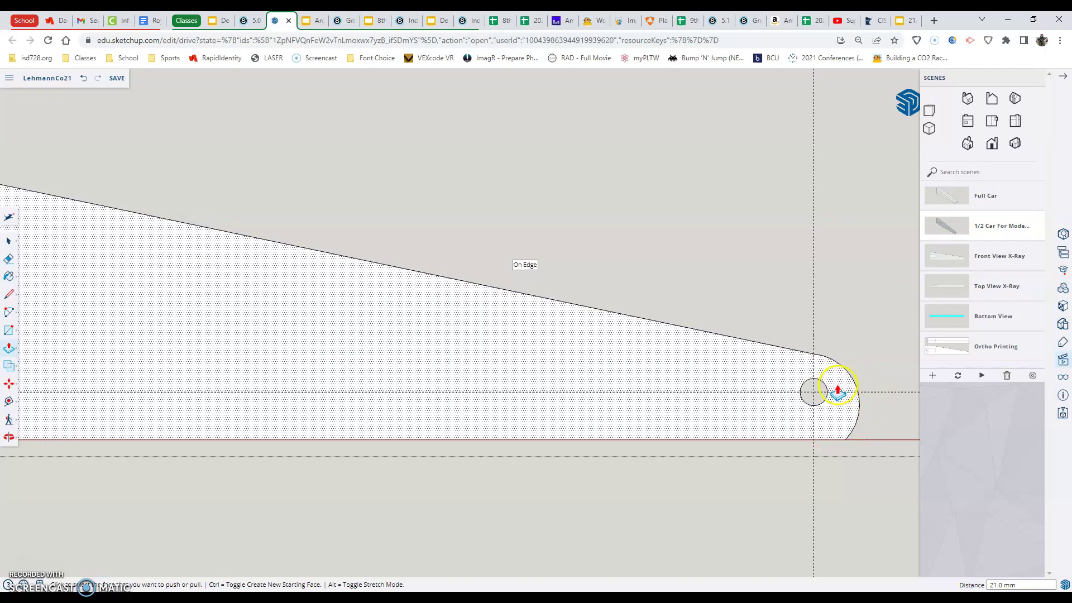
{"action": "scroll", "coordinate": [837, 386], "scroll_direction": "down", "scroll_amount": 1}
{"action": "scroll", "coordinate": [835, 384], "scroll_direction": "down", "scroll_amount": 2}
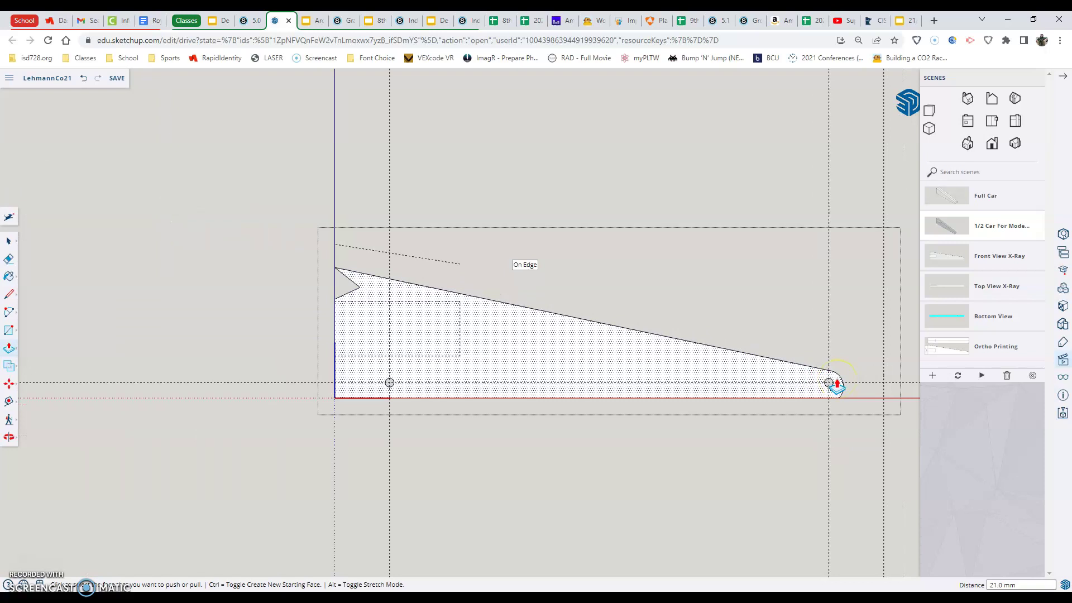
{"action": "scroll", "coordinate": [827, 380], "scroll_direction": "up", "scroll_amount": 2}
{"action": "scroll", "coordinate": [828, 379], "scroll_direction": "down", "scroll_amount": 1}
{"action": "scroll", "coordinate": [821, 378], "scroll_direction": "up", "scroll_amount": 3}
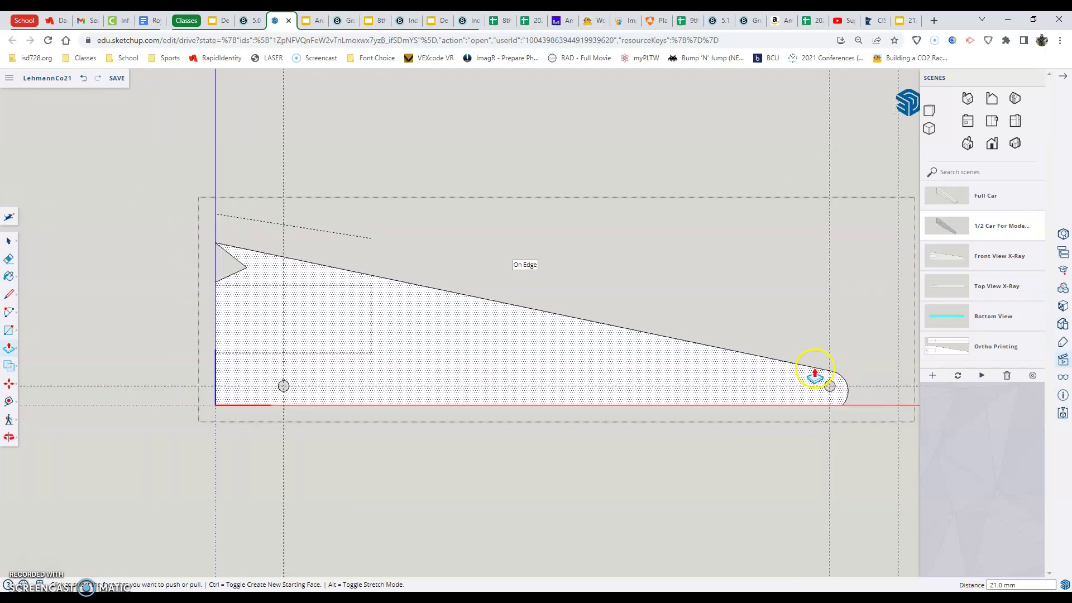
{"action": "scroll", "coordinate": [815, 377], "scroll_direction": "down", "scroll_amount": 2}
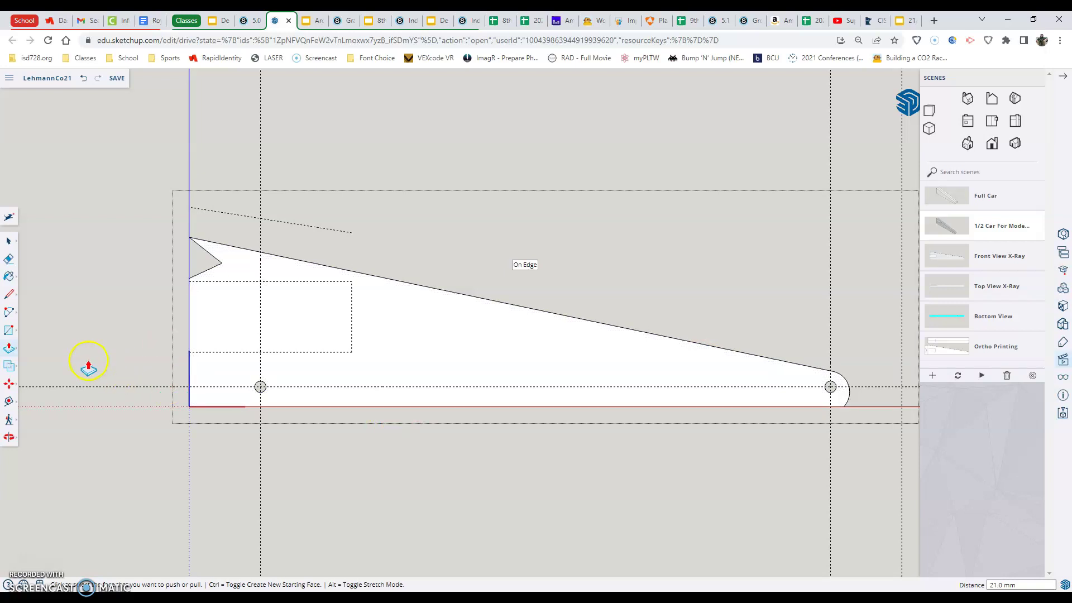
Draw a diagonal line rising from the bottom edge near the right axle
{"action": "left_click", "coordinate": [10, 296]}
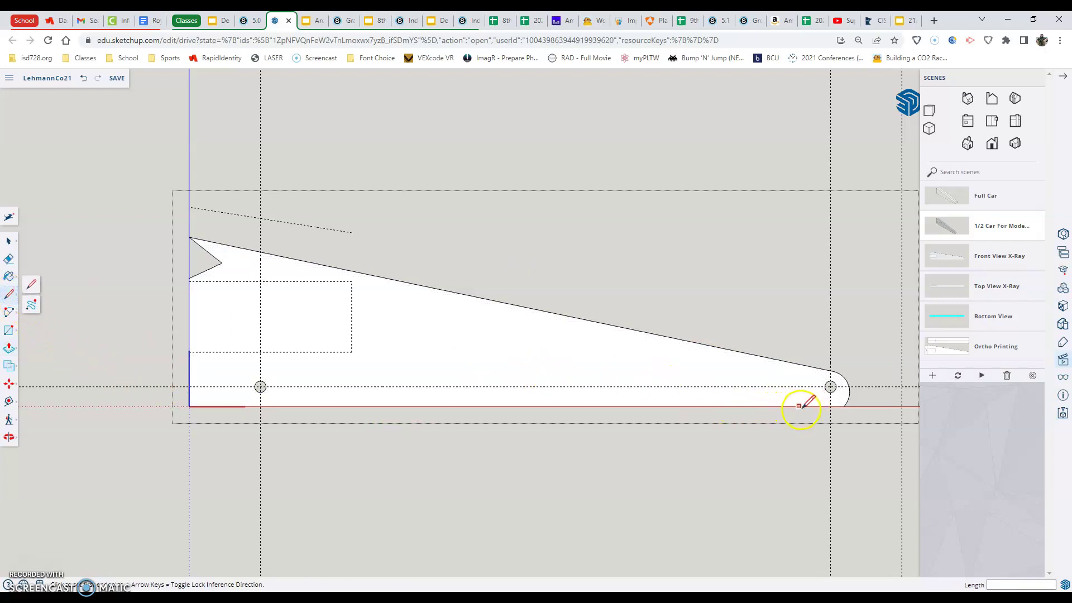
{"action": "scroll", "coordinate": [816, 406], "scroll_direction": "up", "scroll_amount": 5}
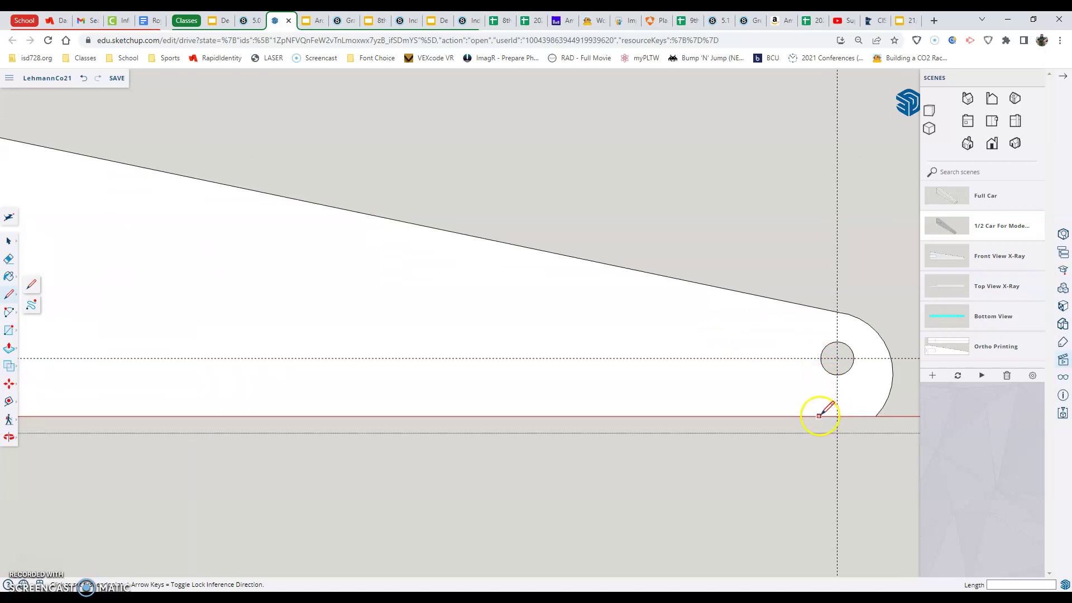
{"action": "left_click", "coordinate": [809, 416]}
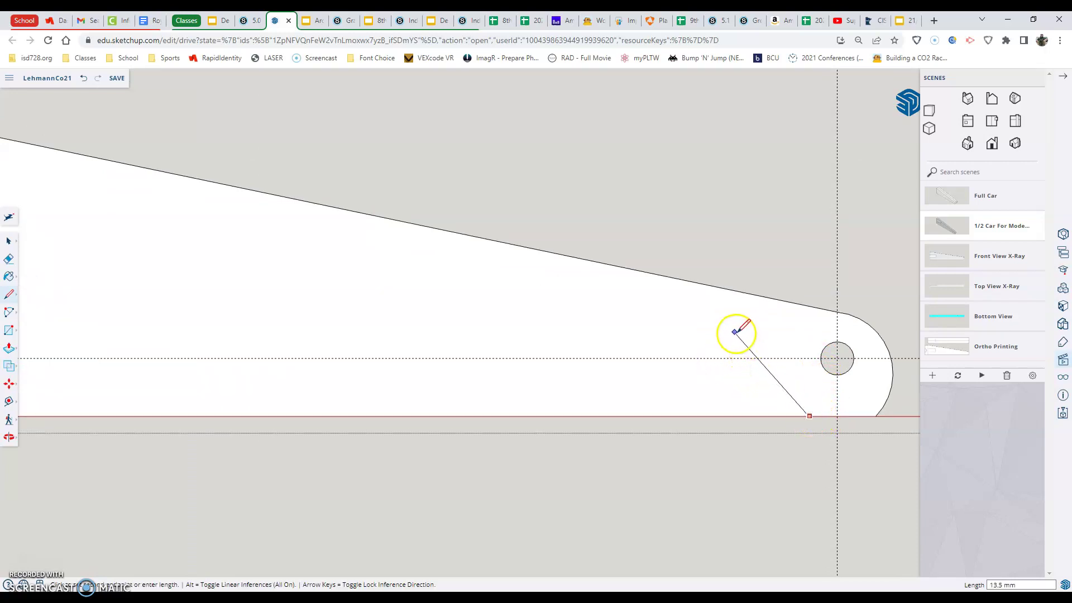
{"action": "left_click", "coordinate": [731, 323]}
{"action": "left_click", "coordinate": [734, 296]}
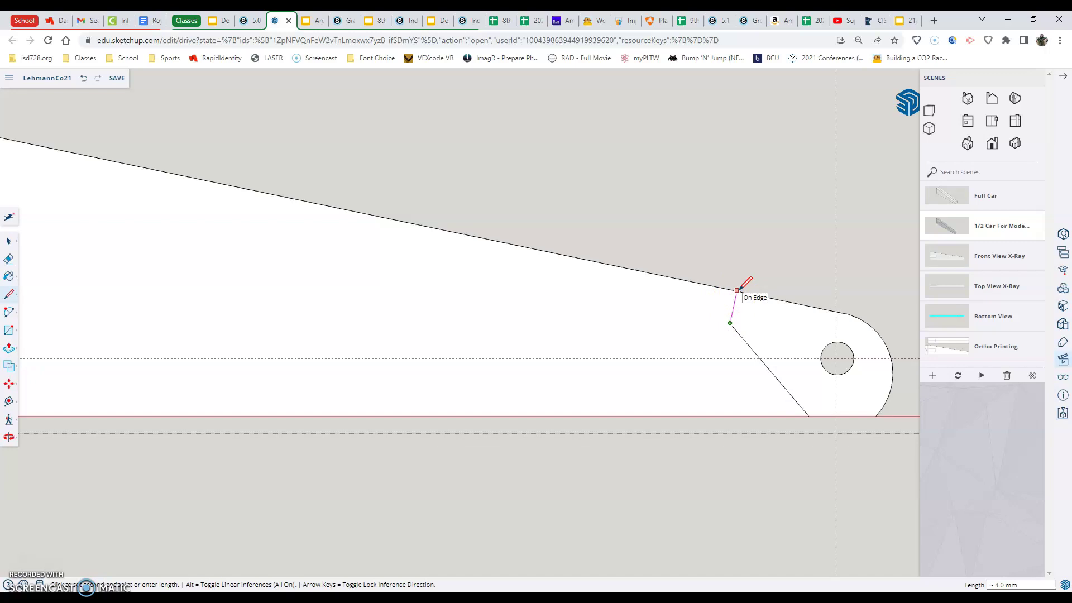
{"action": "scroll", "coordinate": [737, 290], "scroll_direction": "down", "scroll_amount": 2}
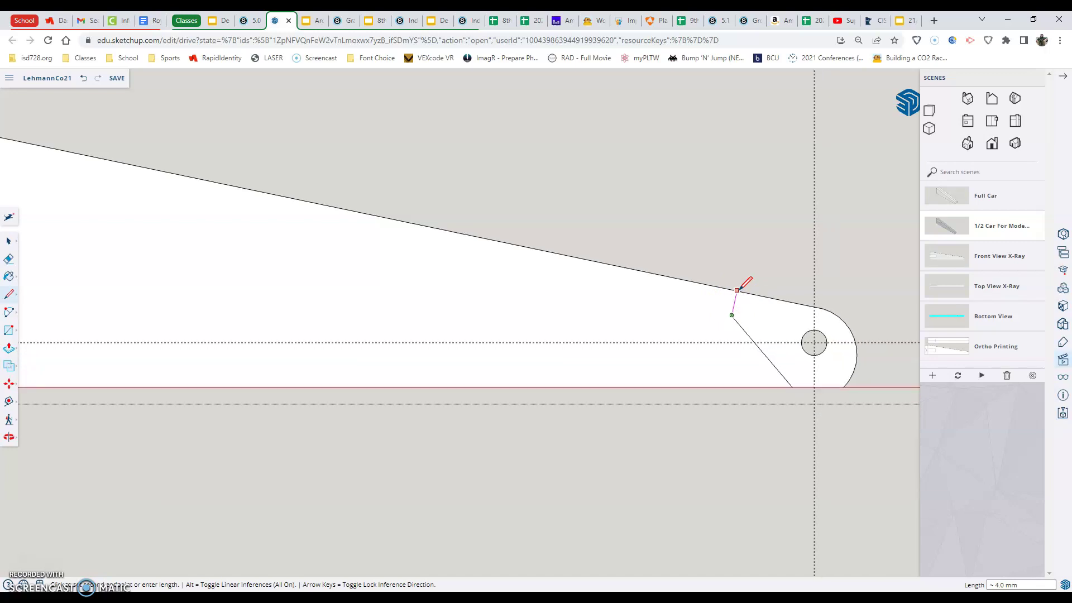
{"action": "left_click_drag", "start_coordinate": [737, 290], "coordinate": [687, 315]}
{"action": "scroll", "coordinate": [689, 315], "scroll_direction": "down", "scroll_amount": 2}
{"action": "scroll", "coordinate": [687, 315], "scroll_direction": "down", "scroll_amount": 2}
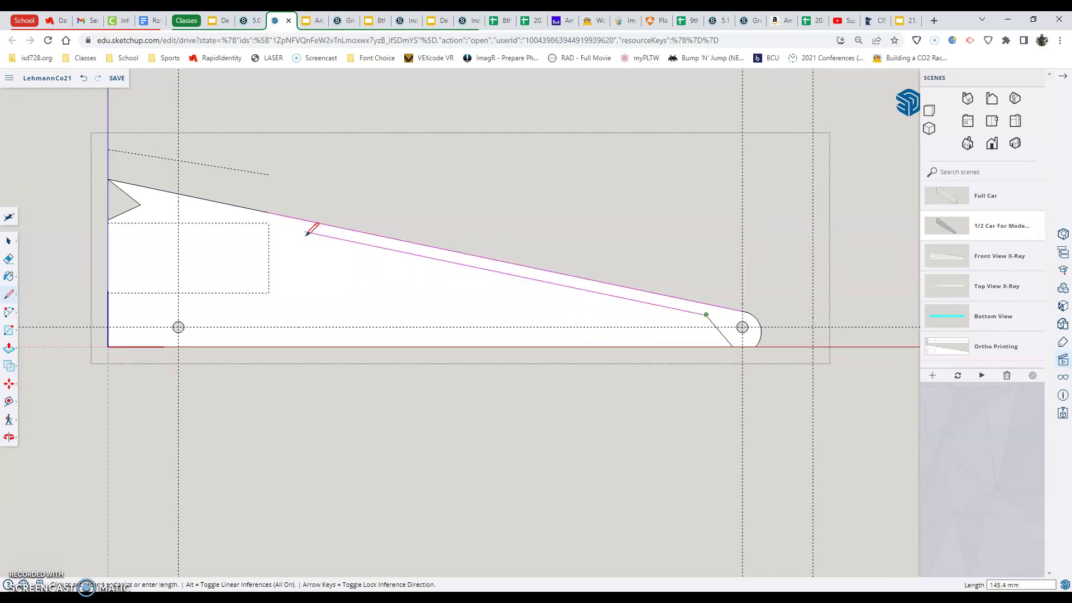
Draw an edge parallel beneath the sloped top, then step down and left to the bottom edge
{"action": "left_click_drag", "start_coordinate": [298, 235], "coordinate": [285, 230]}
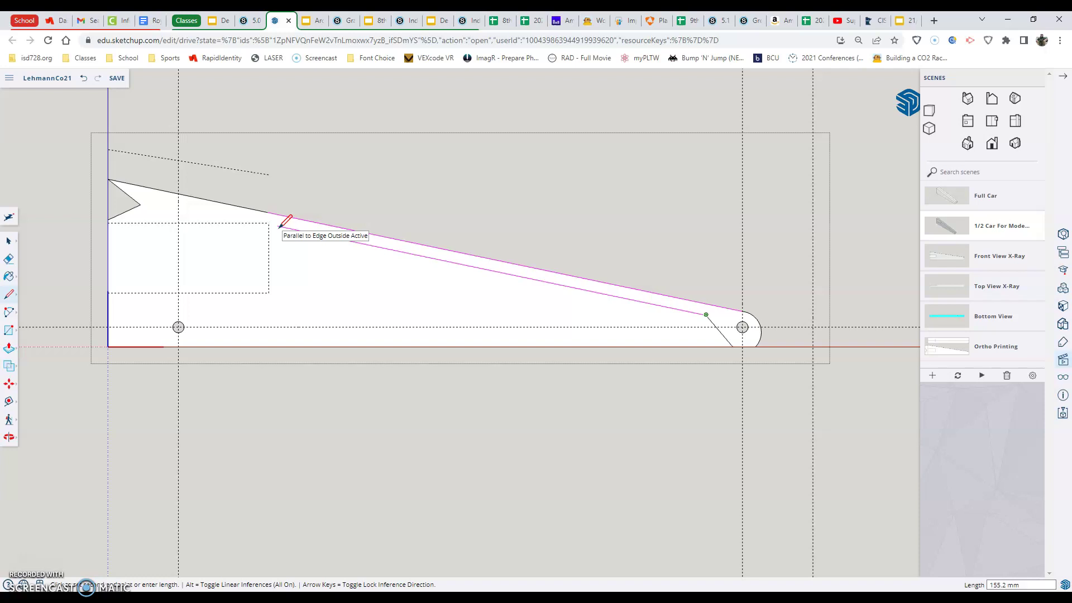
{"action": "left_click", "coordinate": [282, 225]}
{"action": "scroll", "coordinate": [275, 233], "scroll_direction": "up", "scroll_amount": 3}
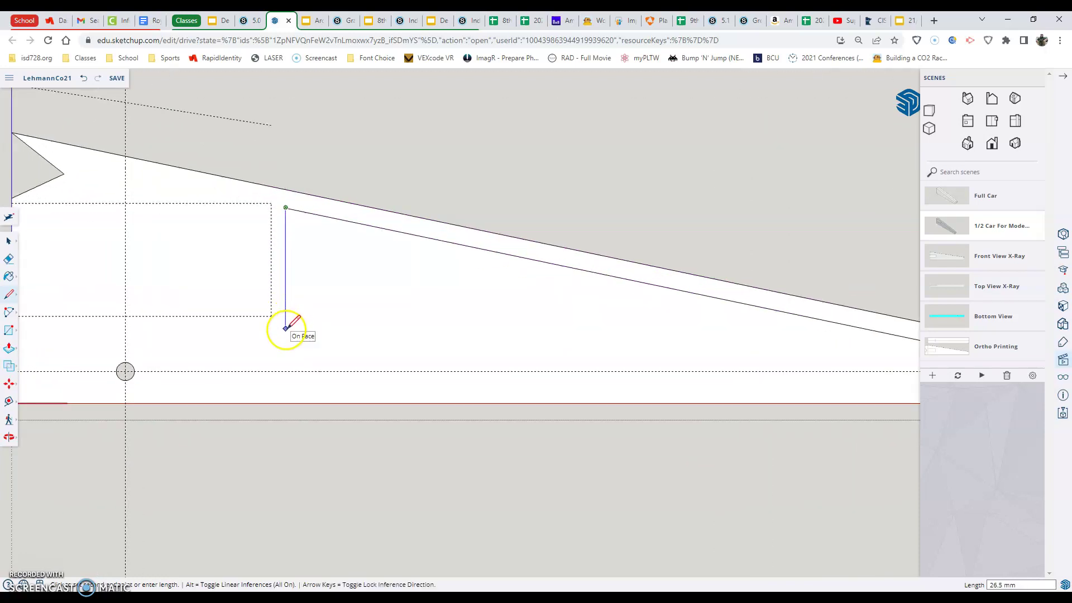
{"action": "left_click", "coordinate": [286, 328]}
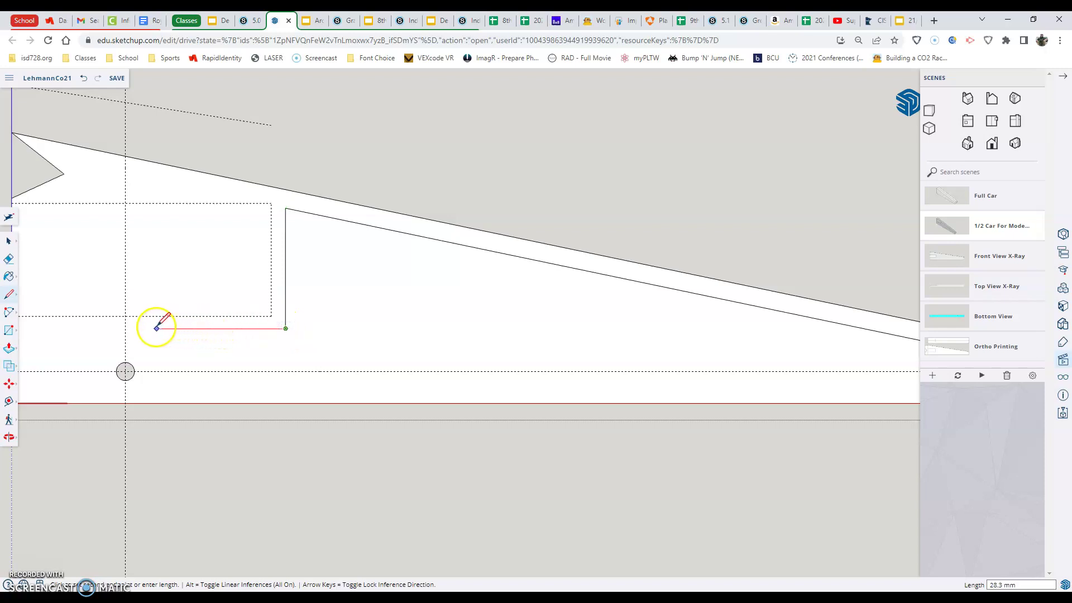
{"action": "left_click", "coordinate": [150, 328]}
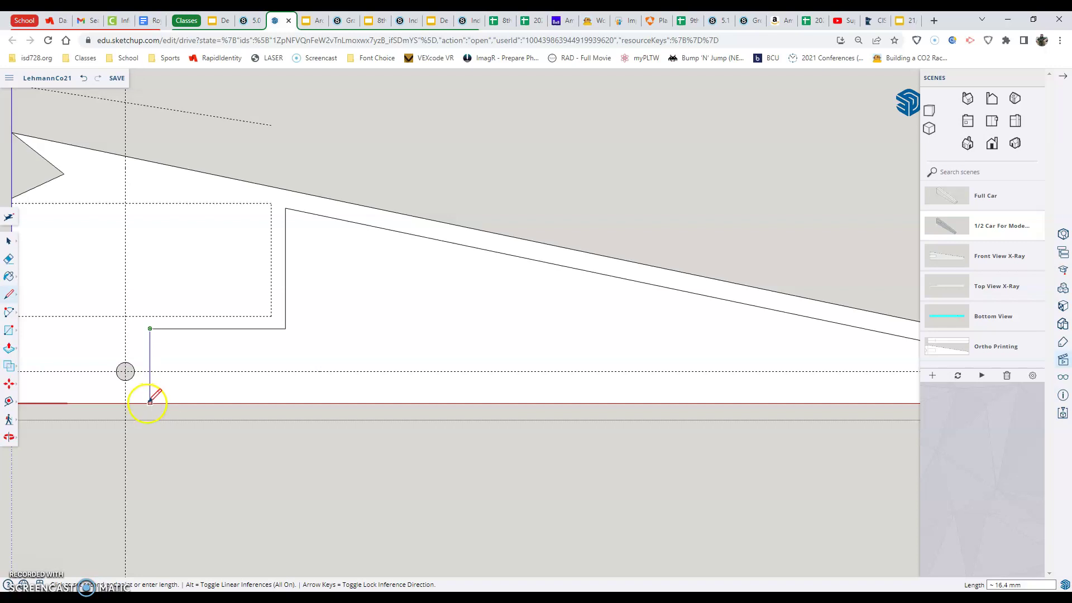
{"action": "left_click", "coordinate": [149, 402]}
{"action": "scroll", "coordinate": [151, 403], "scroll_direction": "down", "scroll_amount": 4}
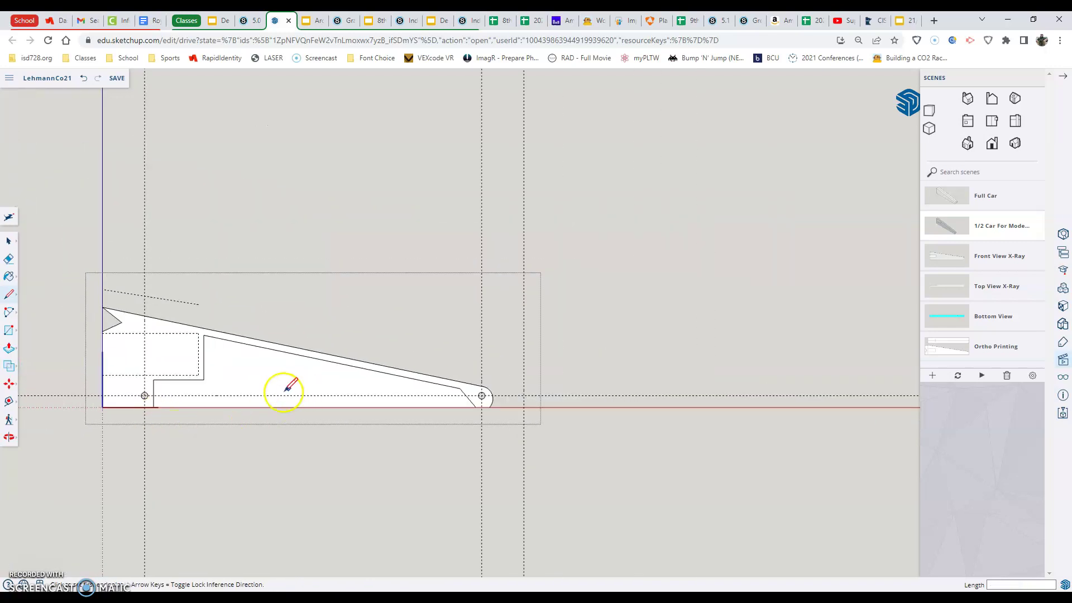
{"action": "scroll", "coordinate": [106, 412], "scroll_direction": "up", "scroll_amount": 3}
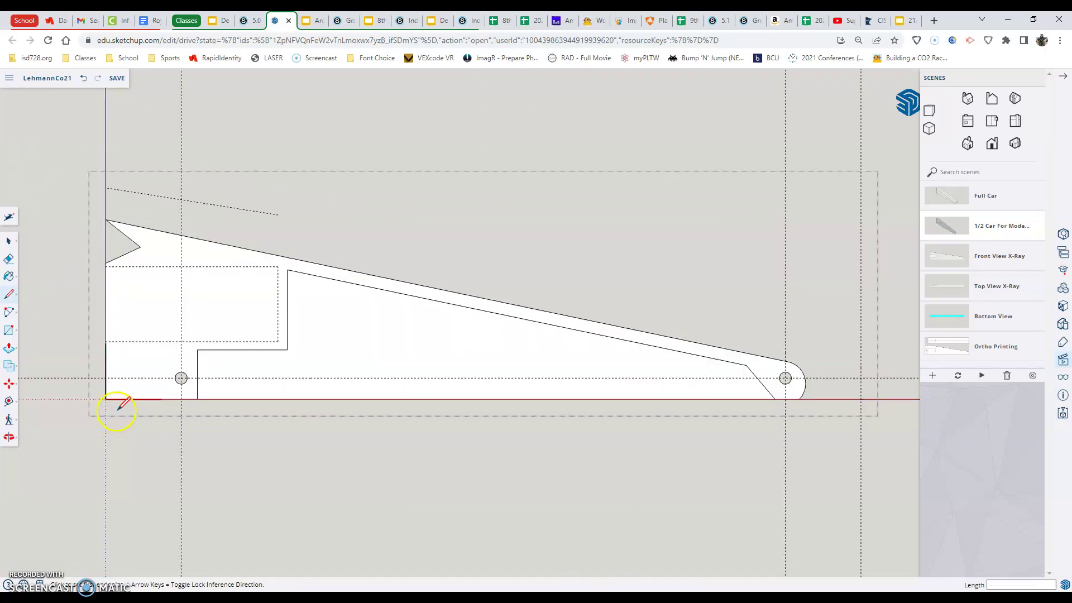
{"action": "scroll", "coordinate": [143, 385], "scroll_direction": "up", "scroll_amount": 3}
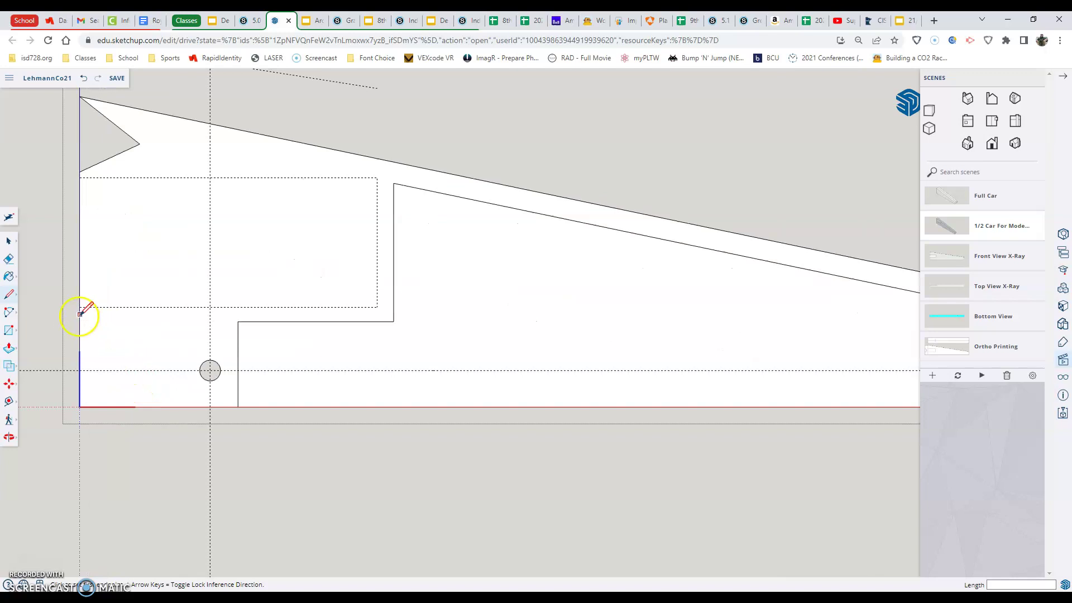
Draw a short horizontal line from the left end, then a 2-point arc from it to the bottom edge
{"action": "left_click", "coordinate": [79, 314]}
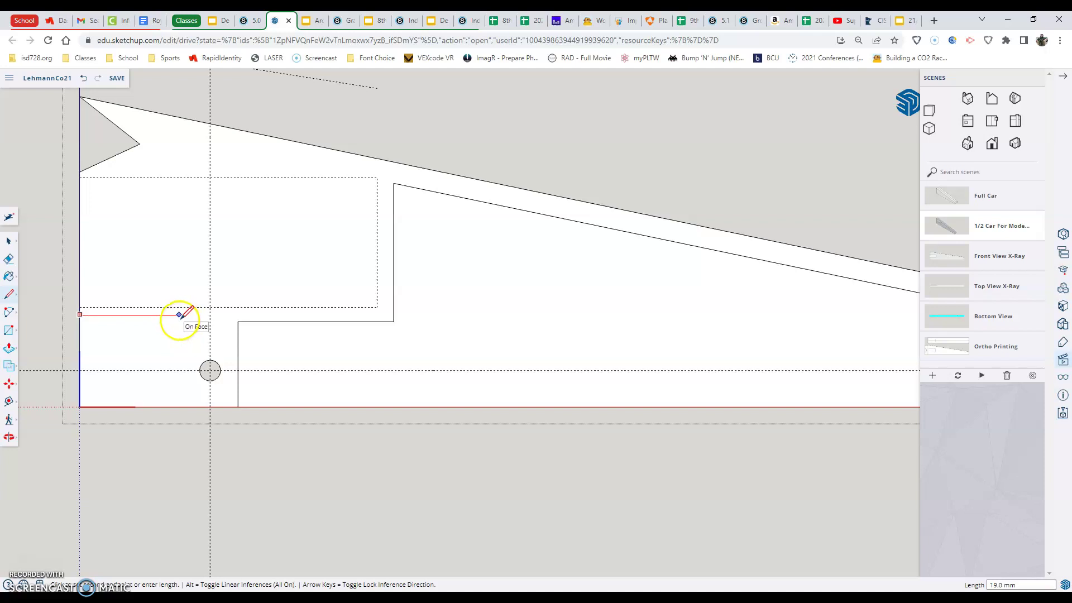
{"action": "left_click", "coordinate": [179, 315]}
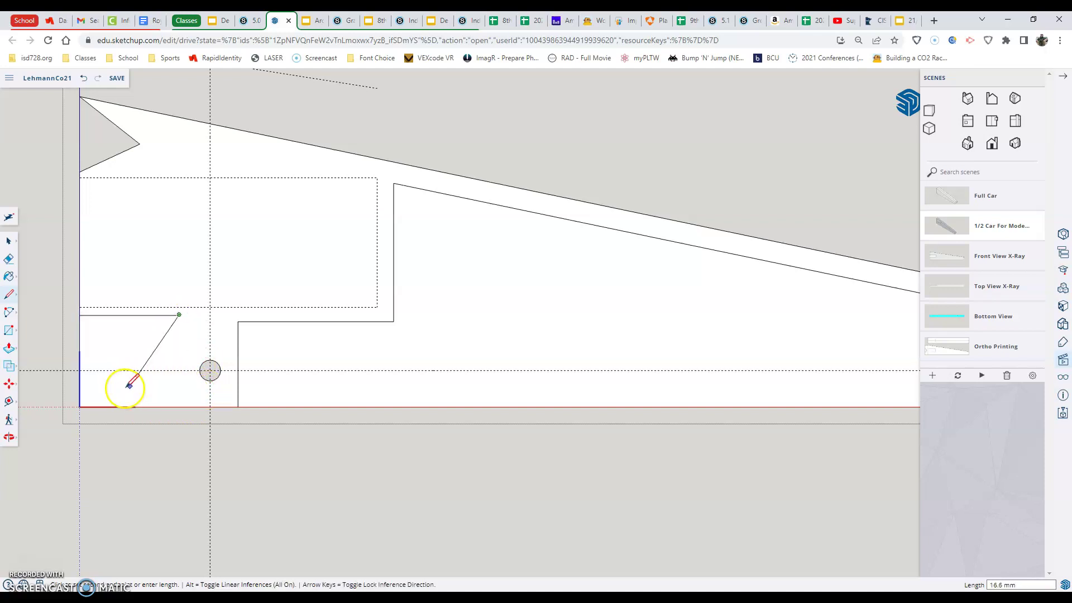
{"action": "left_click", "coordinate": [9, 313]}
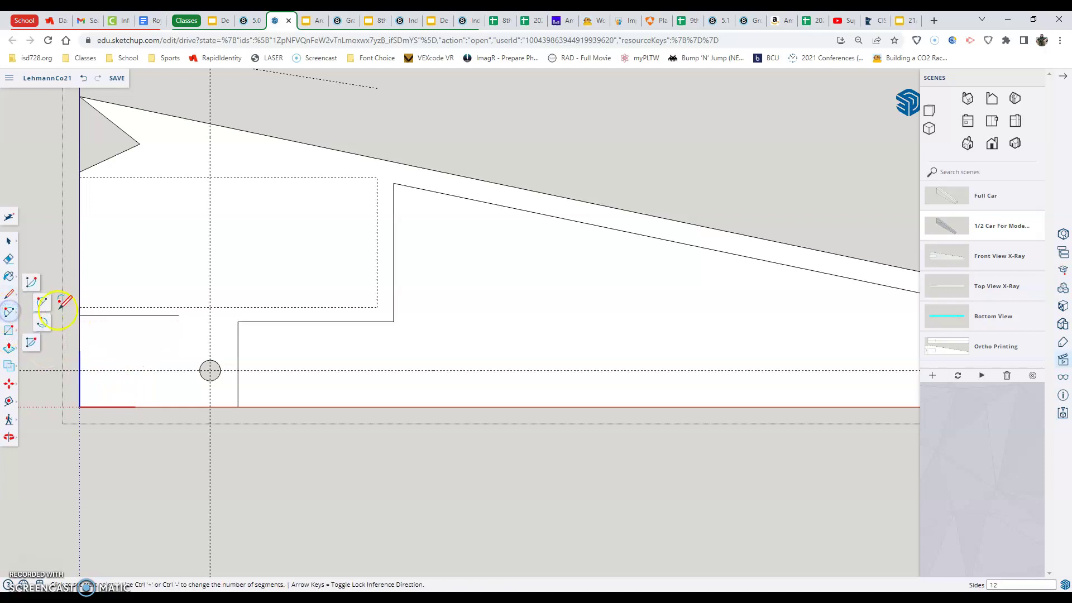
{"action": "left_click", "coordinate": [42, 307]}
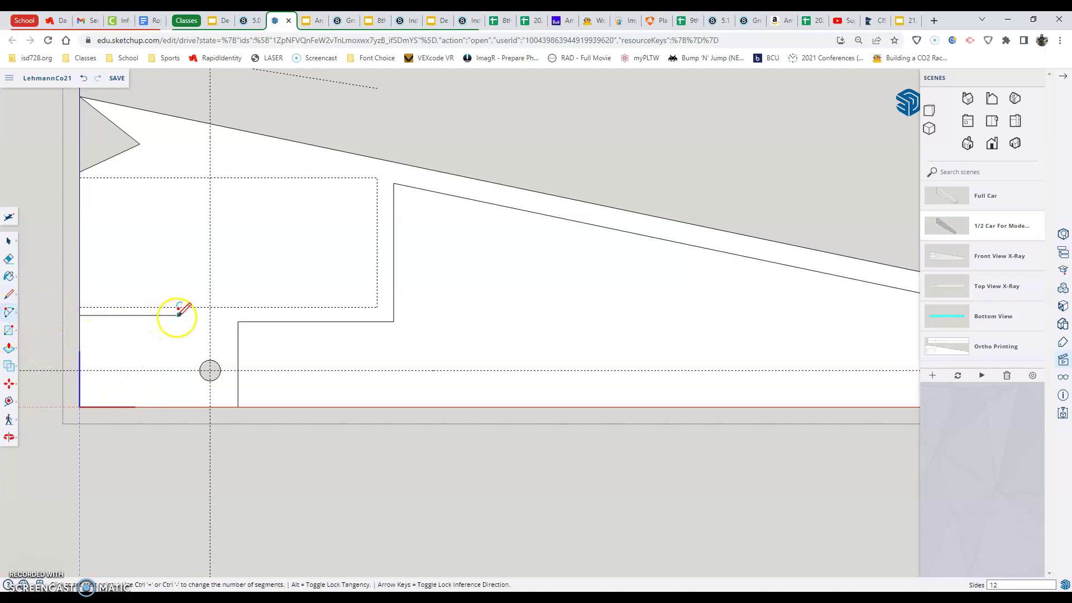
{"action": "left_click", "coordinate": [180, 315]}
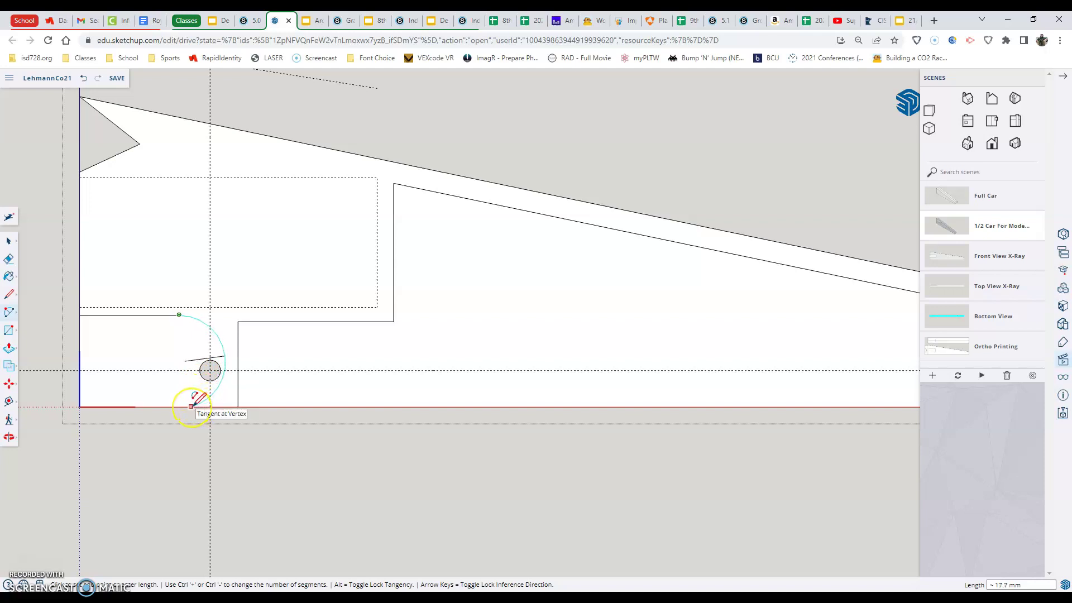
{"action": "left_click", "coordinate": [191, 407]}
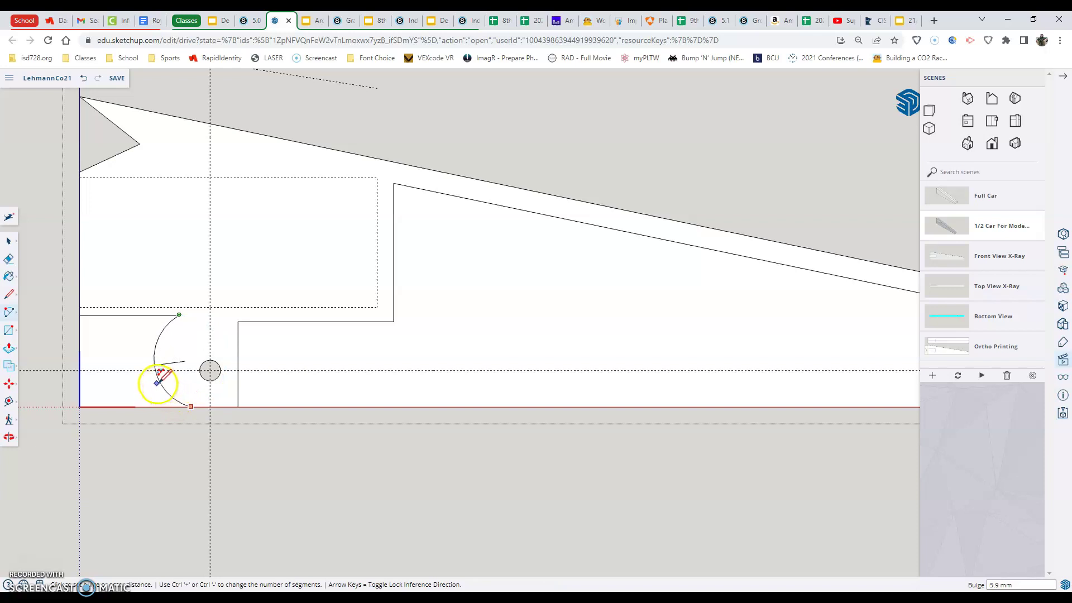
{"action": "left_click", "coordinate": [158, 380]}
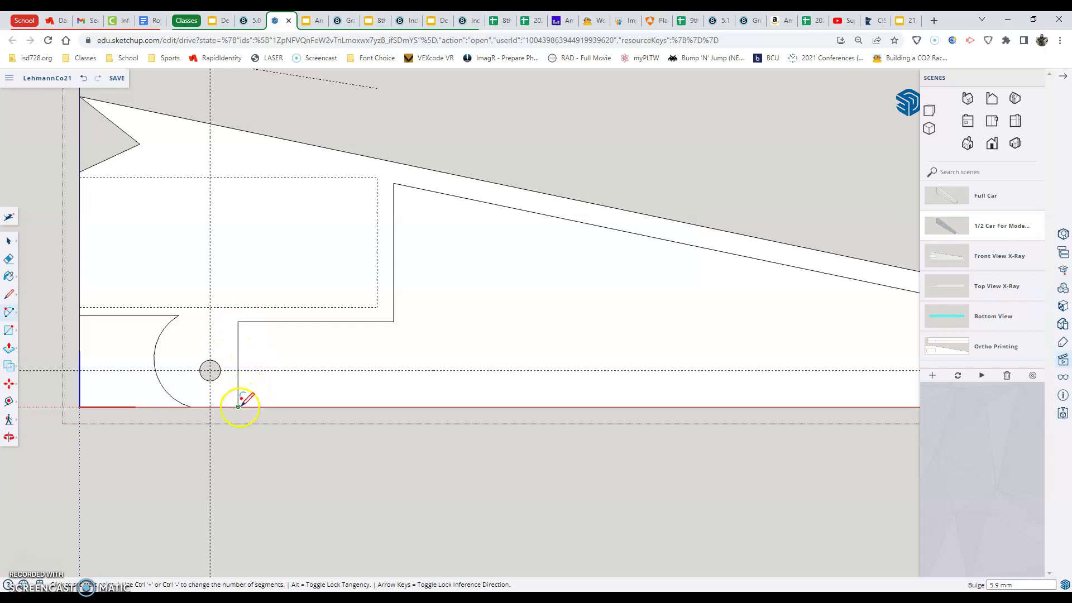
Draw a second arc around the front axle from the cutout's lower corner to its upper corner
{"action": "left_click", "coordinate": [238, 407]}
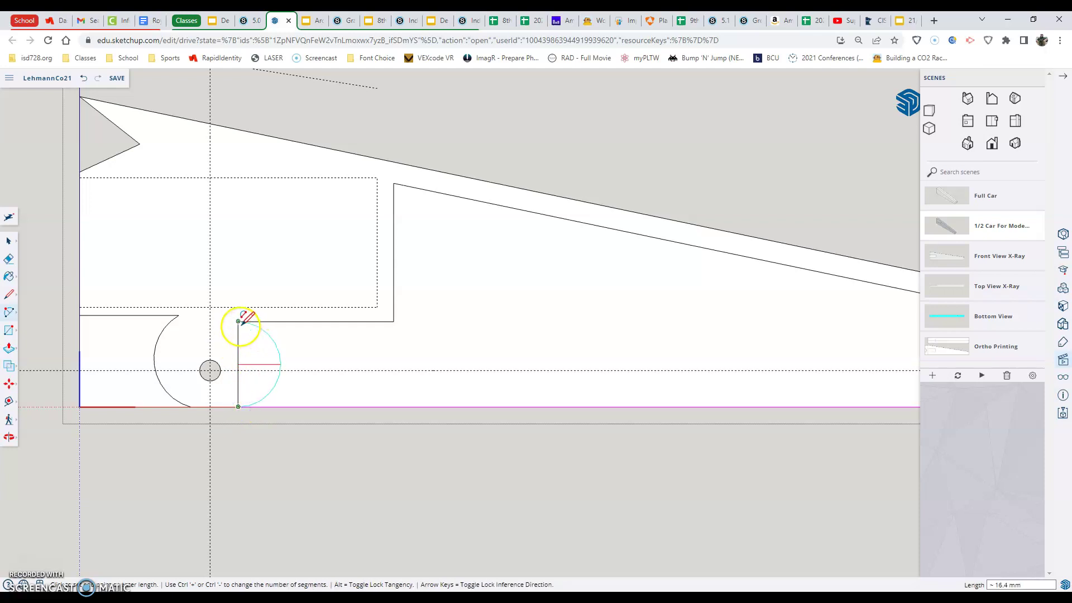
{"action": "left_click", "coordinate": [239, 321]}
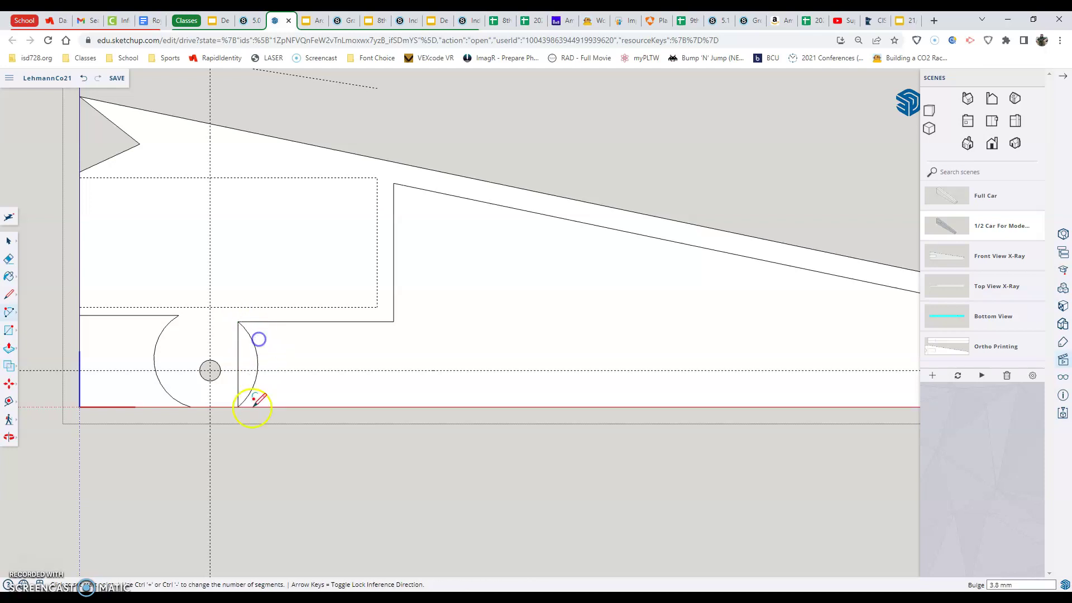
{"action": "left_click", "coordinate": [256, 394]}
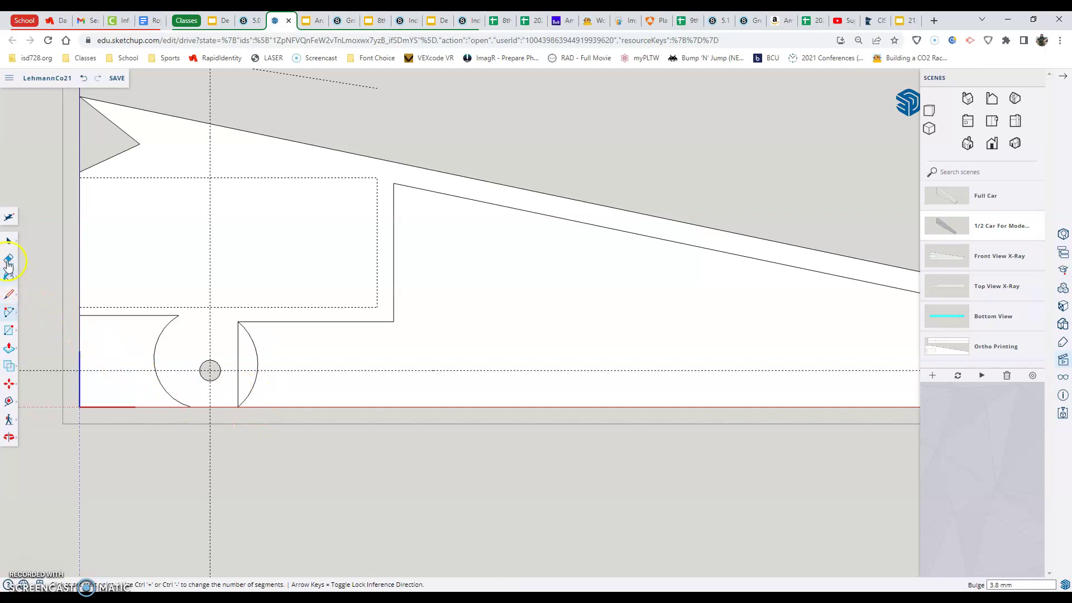
{"action": "left_click", "coordinate": [8, 259]}
Erase the straight edge under the right arc and another leftover edge in the profile
{"action": "left_click", "coordinate": [238, 350]}
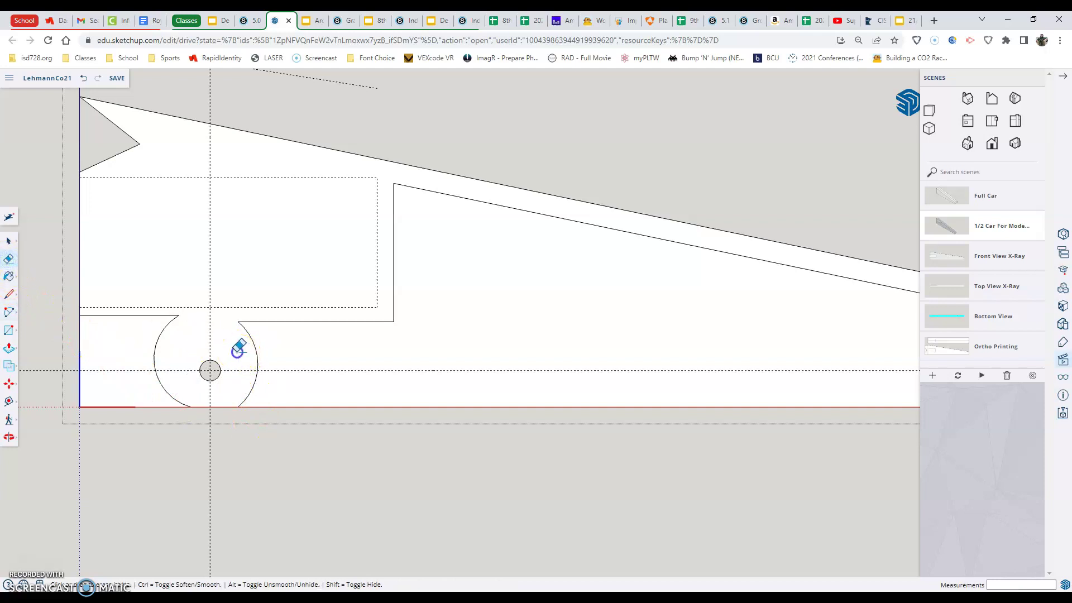
{"action": "mouse_move", "coordinate": [238, 349]}
{"action": "left_mouse_down"}
{"action": "mouse_move", "coordinate": [251, 405]}
{"action": "mouse_move", "coordinate": [253, 363]}
{"action": "mouse_move", "coordinate": [273, 384]}
{"action": "mouse_move", "coordinate": [286, 366]}
{"action": "mouse_move", "coordinate": [258, 367]}
{"action": "mouse_move", "coordinate": [383, 366]}
{"action": "left_mouse_up"}
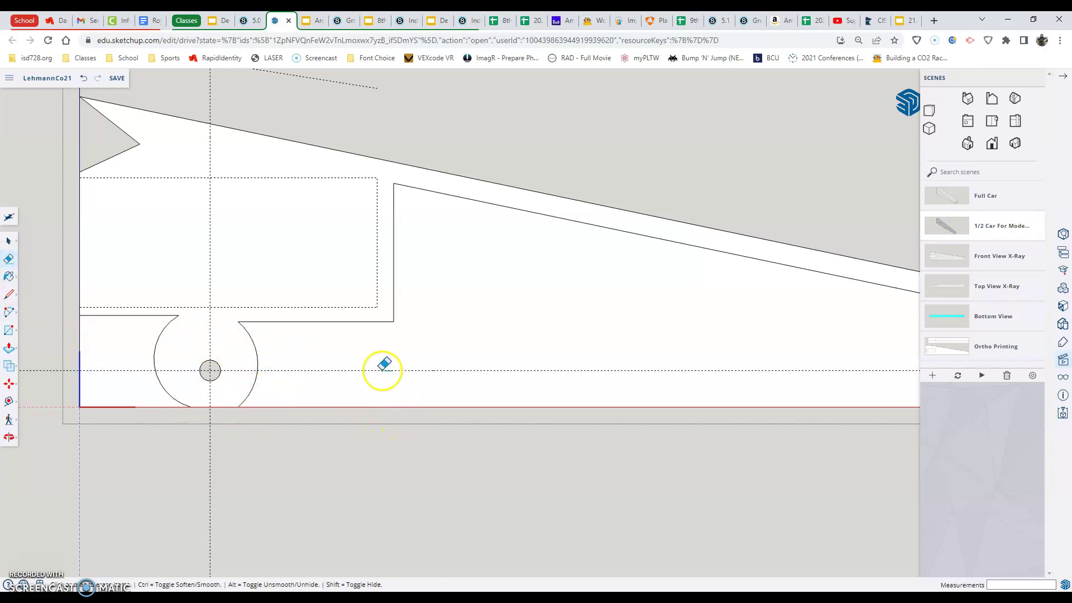
{"action": "scroll", "coordinate": [396, 351], "scroll_direction": "down", "scroll_amount": 2}
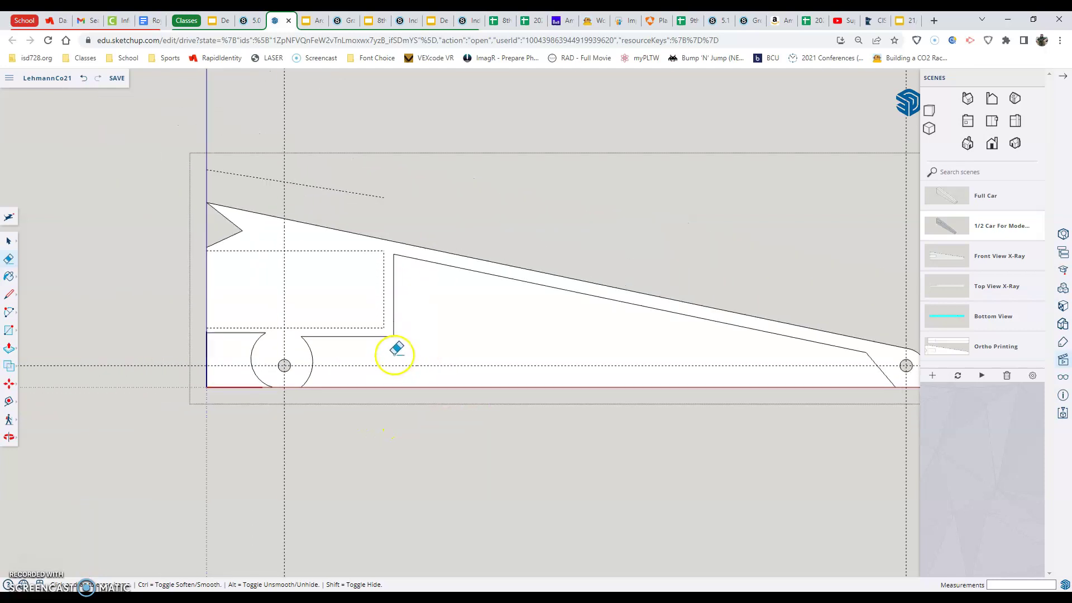
{"action": "scroll", "coordinate": [396, 350], "scroll_direction": "down", "scroll_amount": 2}
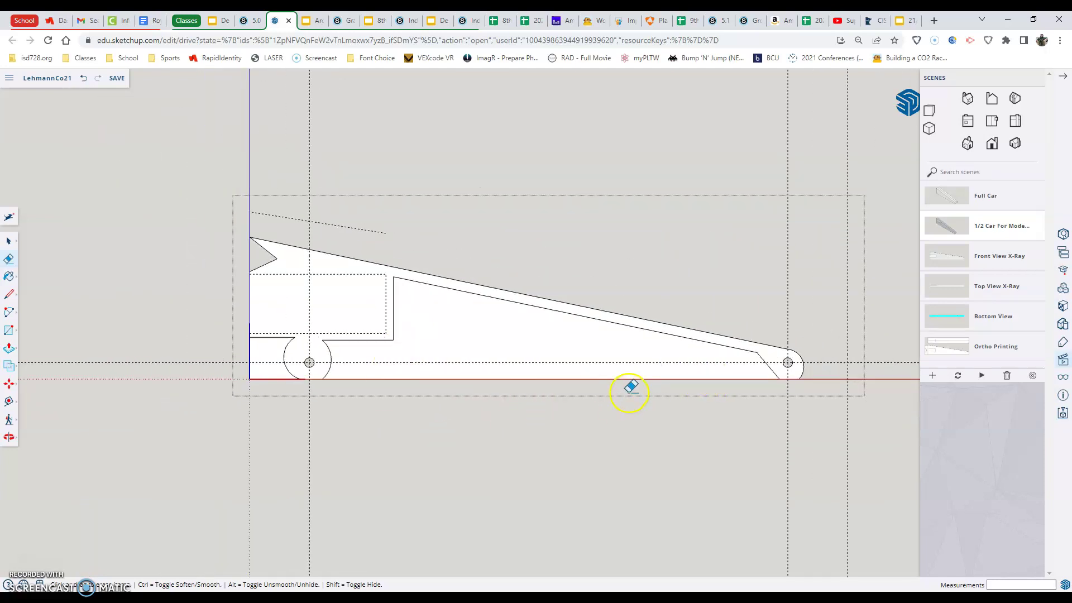
{"action": "scroll", "coordinate": [630, 392], "scroll_direction": "up", "scroll_amount": 2}
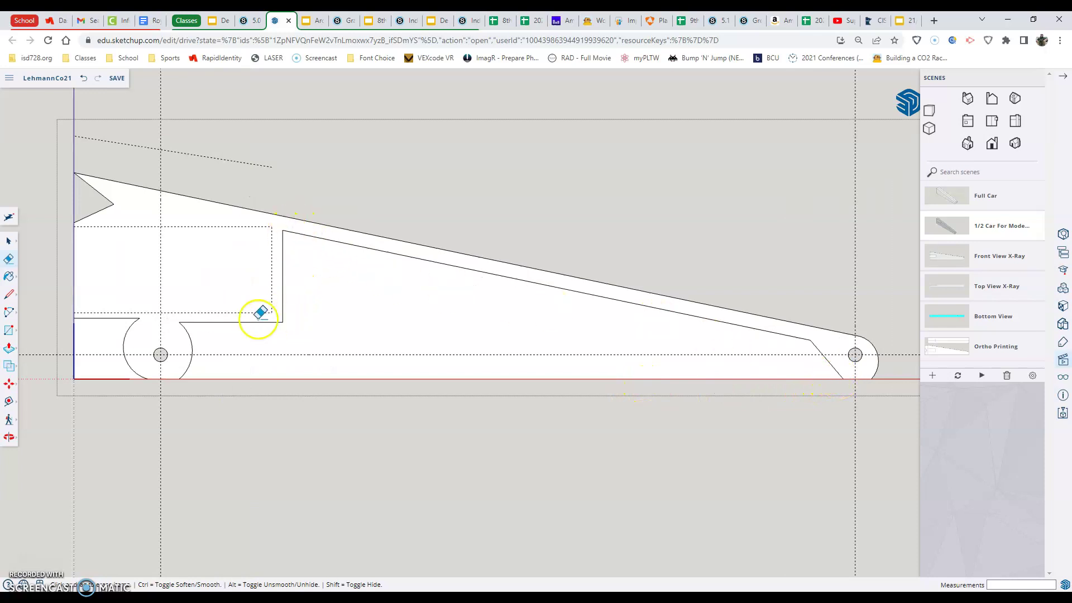
{"action": "left_click", "coordinate": [176, 333]}
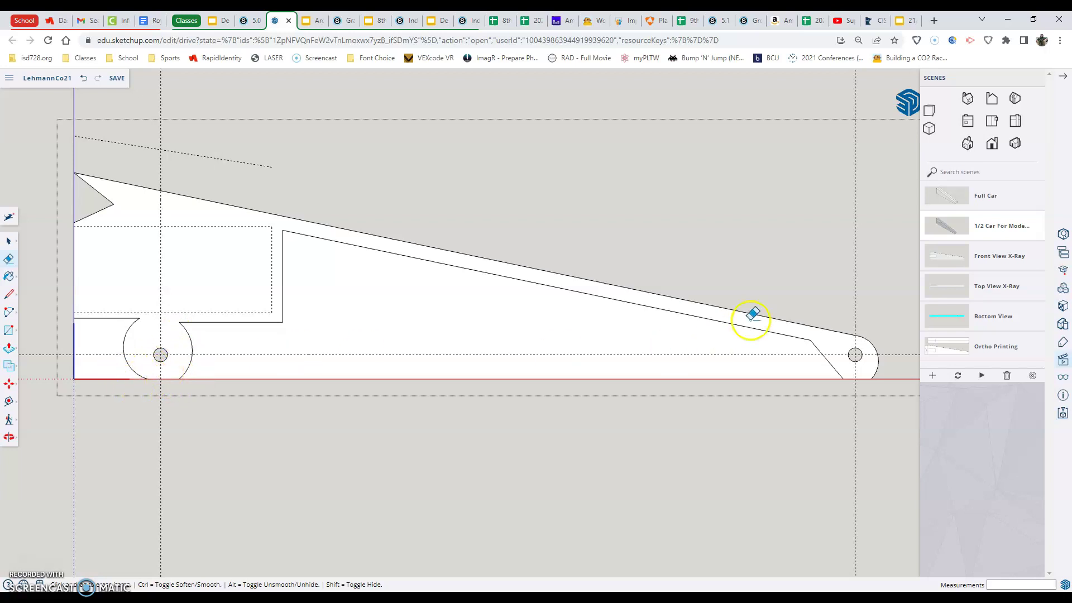
In isometric view, push the lower middle face 21 mm into the body
{"action": "left_click", "coordinate": [1015, 143]}
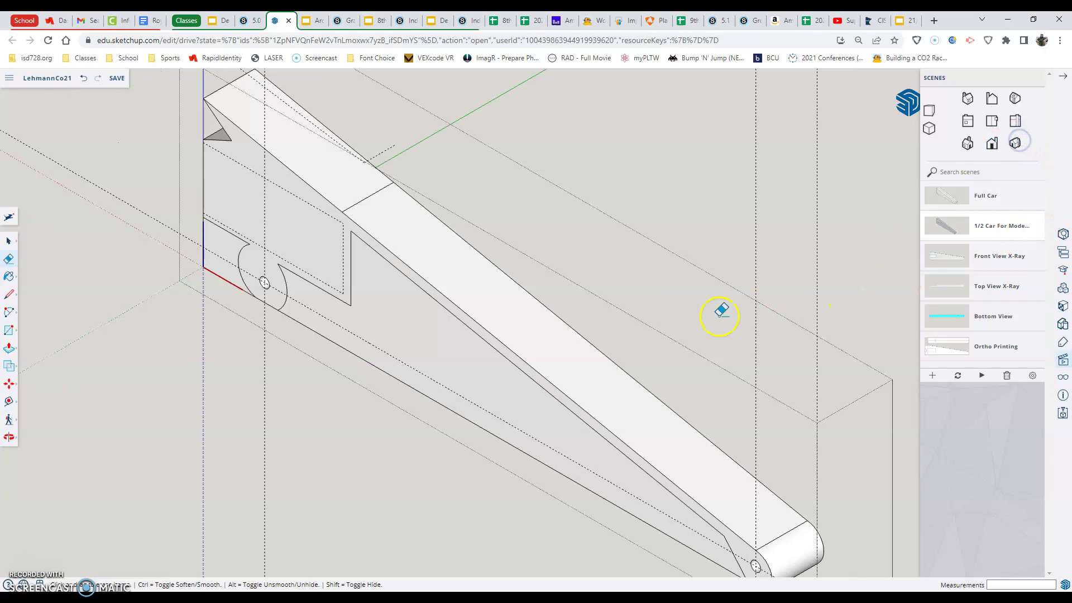
{"action": "middle_click_drag", "start_coordinate": [719, 309], "coordinate": [643, 338]}
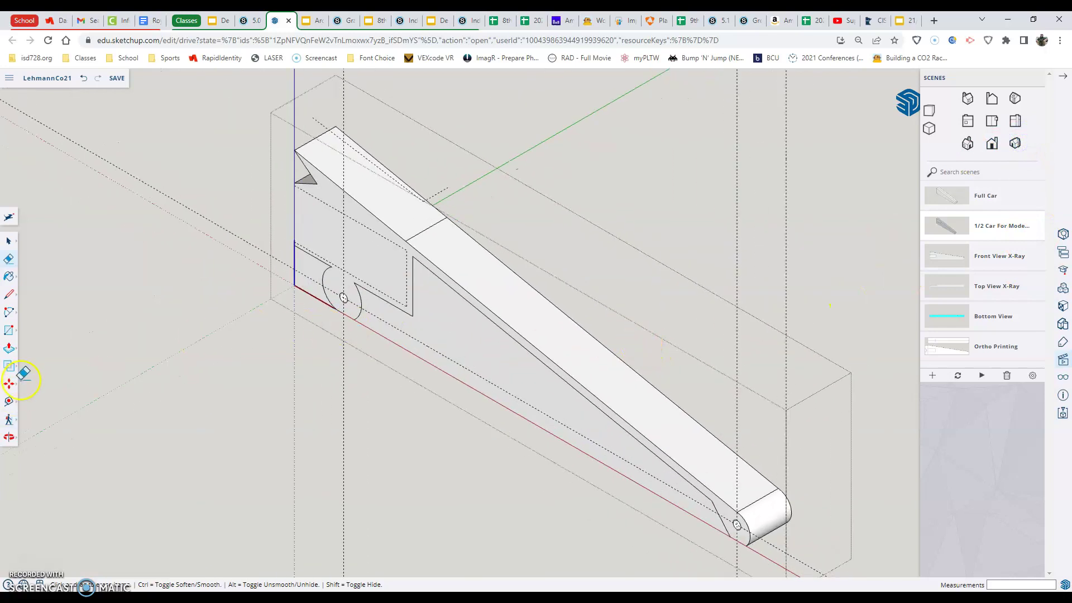
{"action": "left_click", "coordinate": [10, 352]}
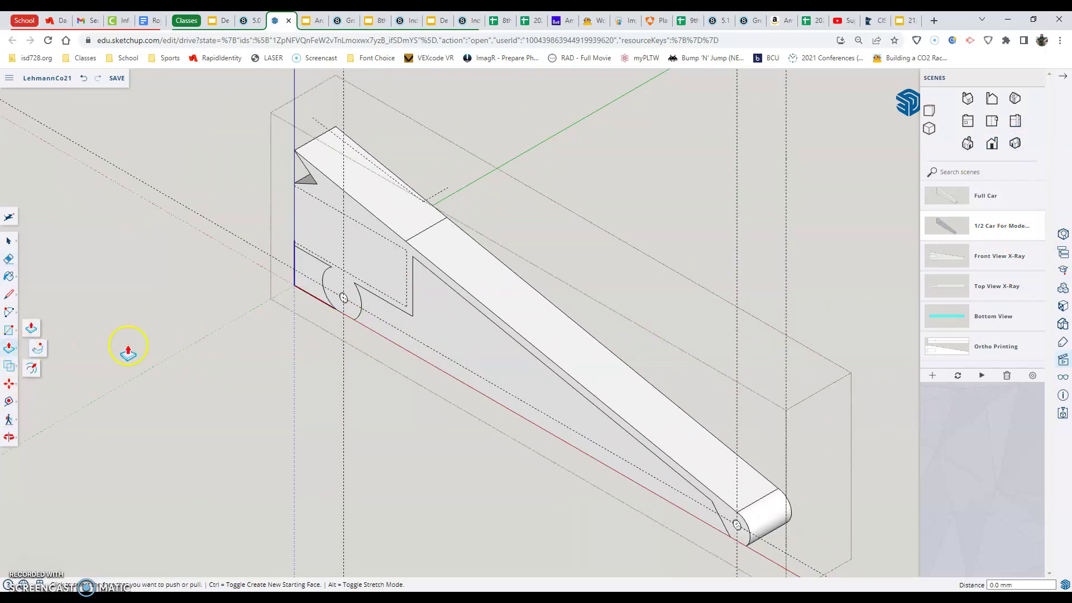
{"action": "left_click", "coordinate": [1015, 144]}
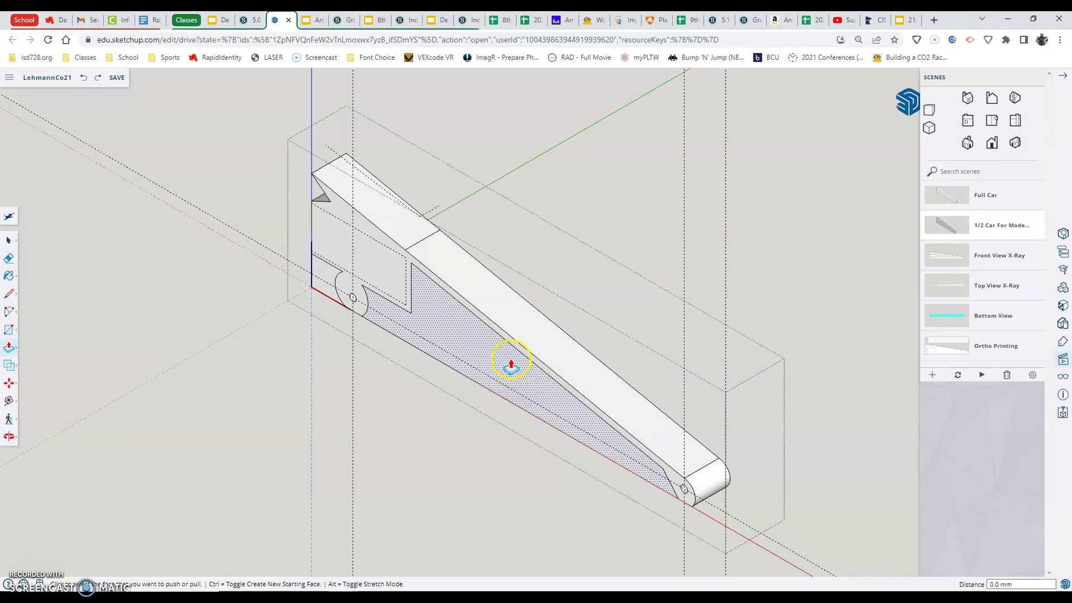
{"action": "left_click", "coordinate": [489, 366]}
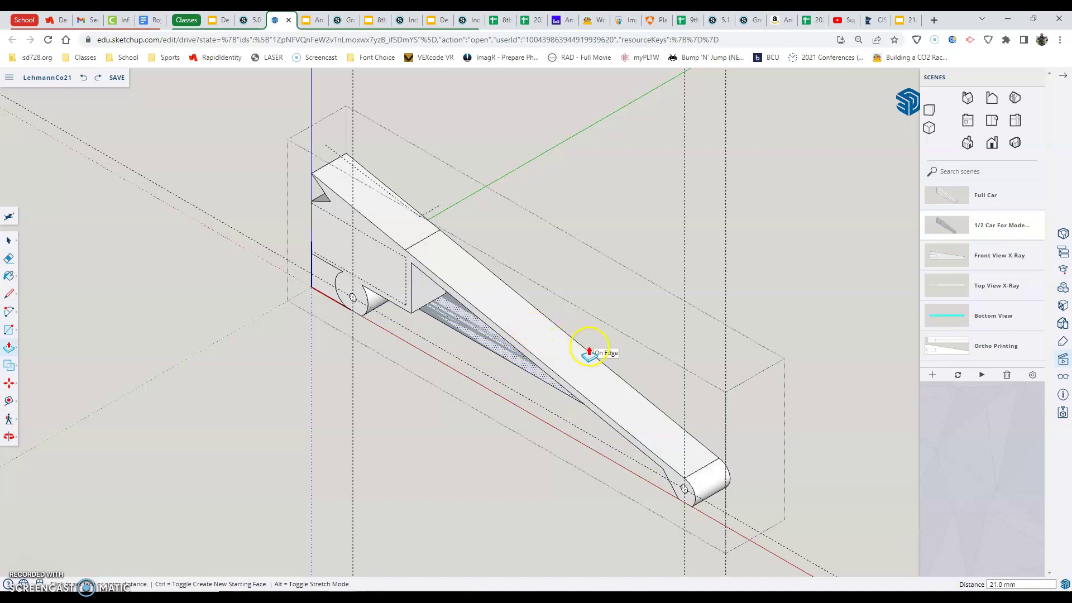
{"action": "left_click", "coordinate": [565, 345]}
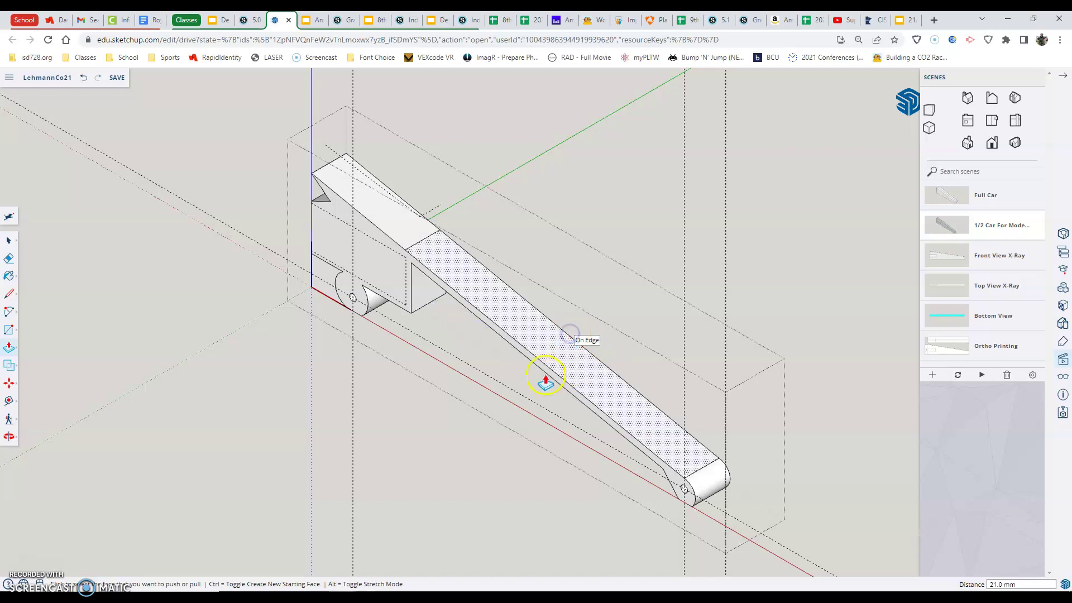
From the 1/2 Car scene, push the small block ahead of the front axle out 21.0 mm
{"action": "left_click", "coordinate": [949, 211]}
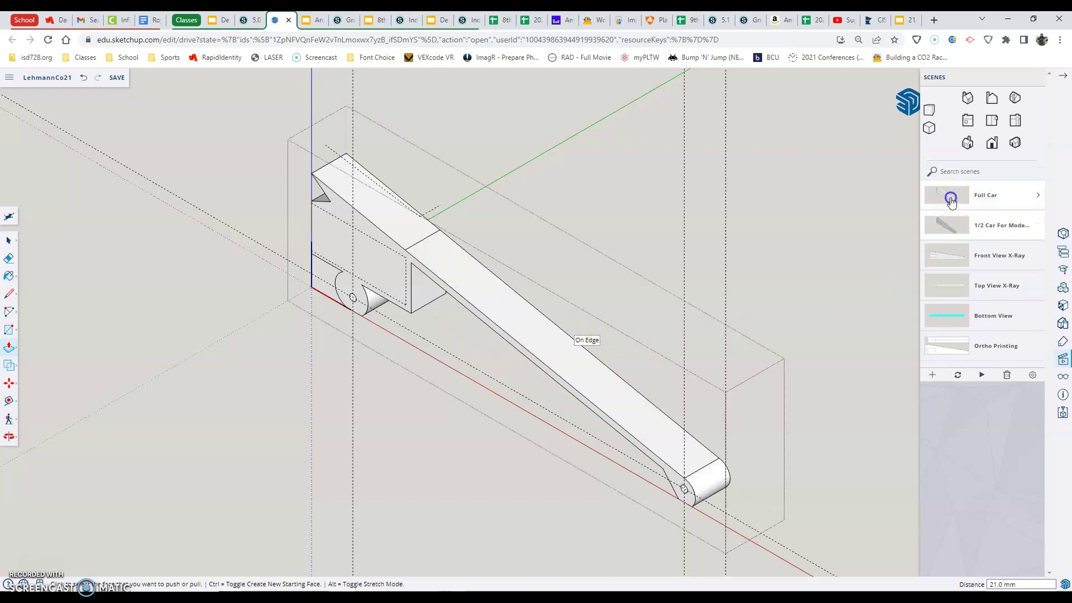
{"action": "left_click", "coordinate": [987, 144]}
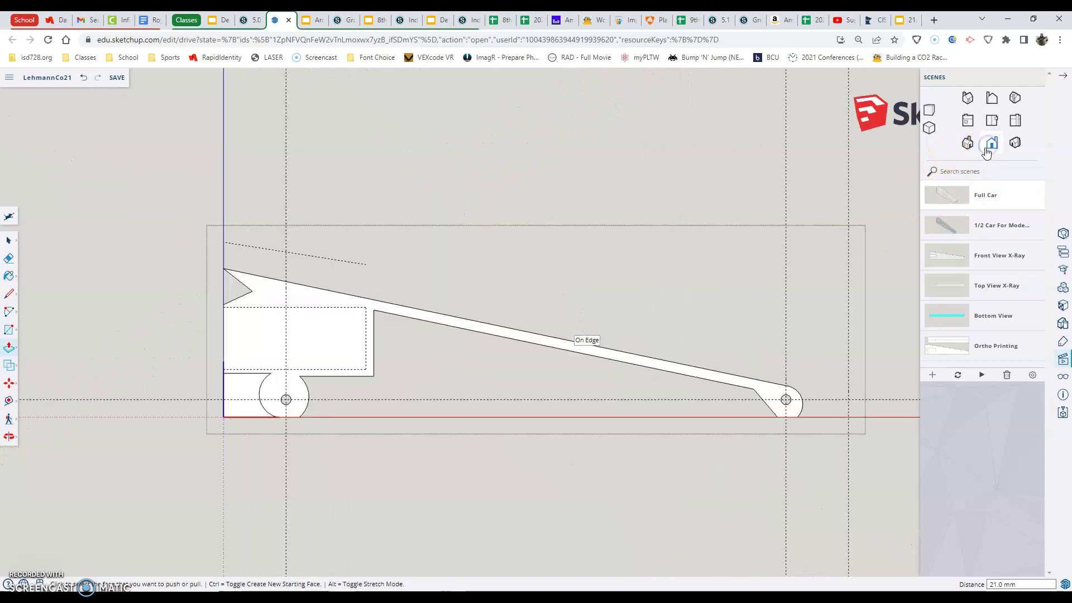
{"action": "left_click", "coordinate": [940, 227]}
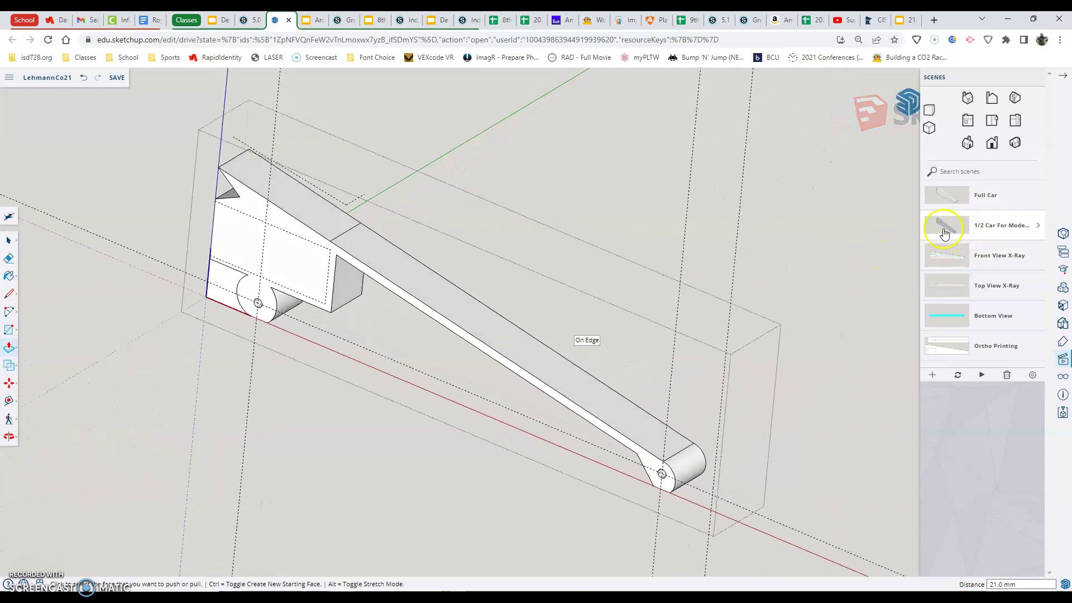
{"action": "scroll", "coordinate": [248, 273], "scroll_direction": "up", "scroll_amount": 3}
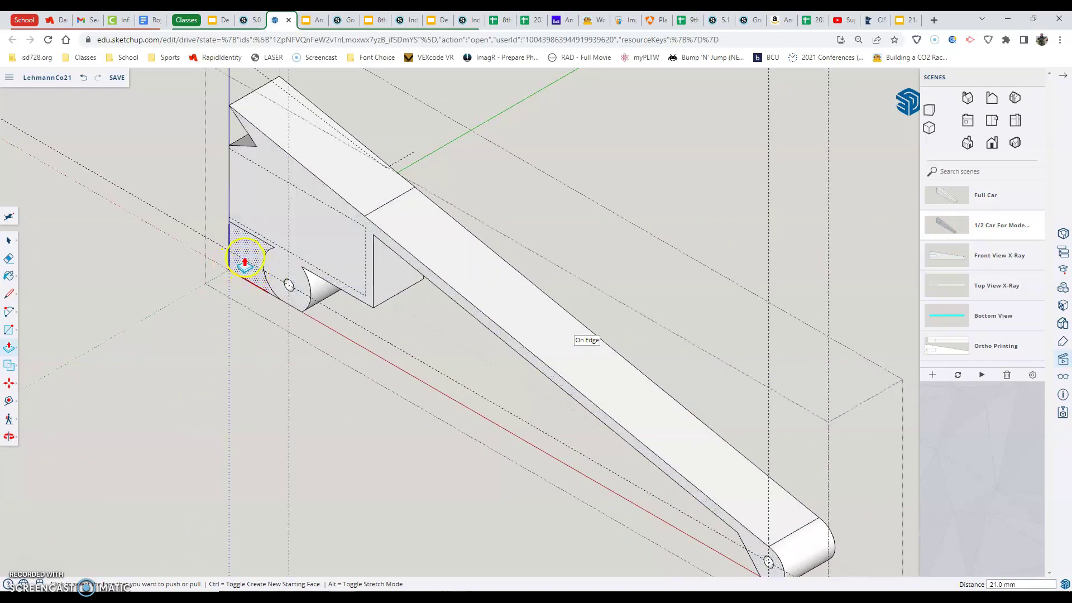
{"action": "left_click", "coordinate": [254, 254]}
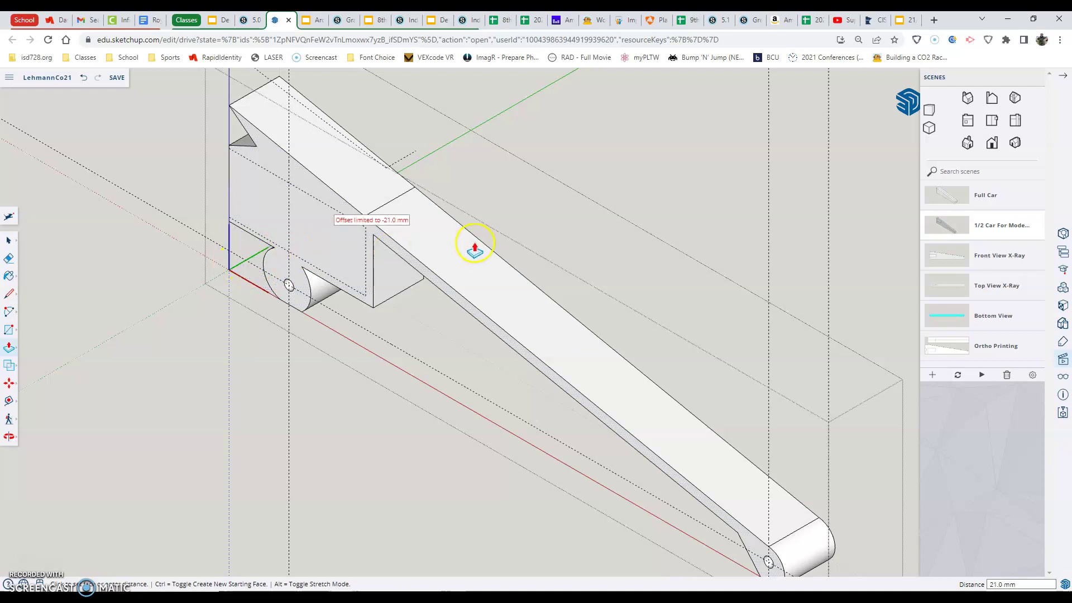
{"action": "left_click", "coordinate": [513, 272]}
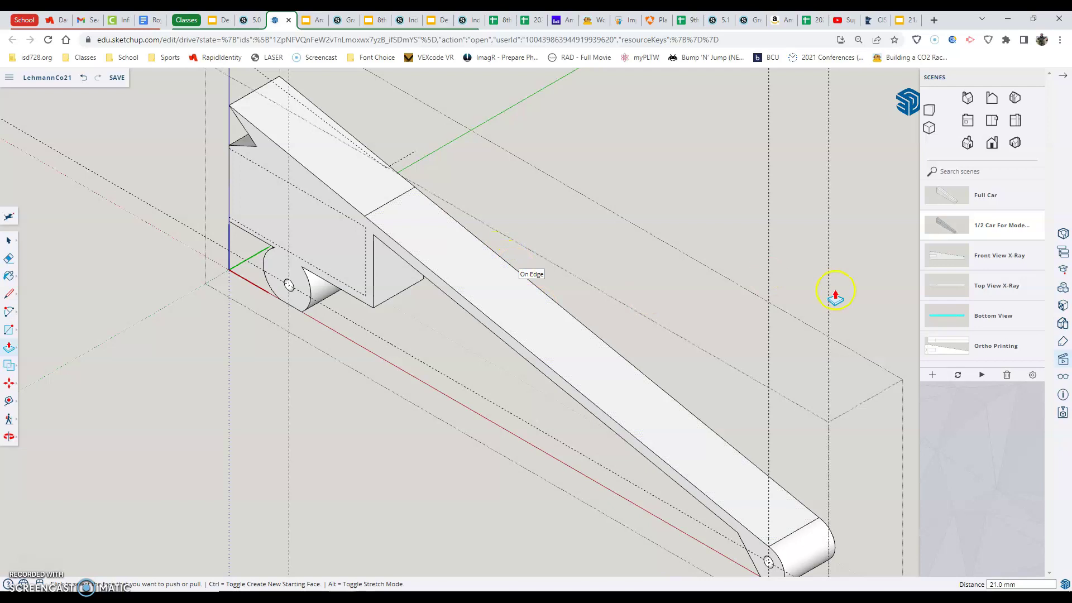
{"action": "left_click", "coordinate": [969, 197]}
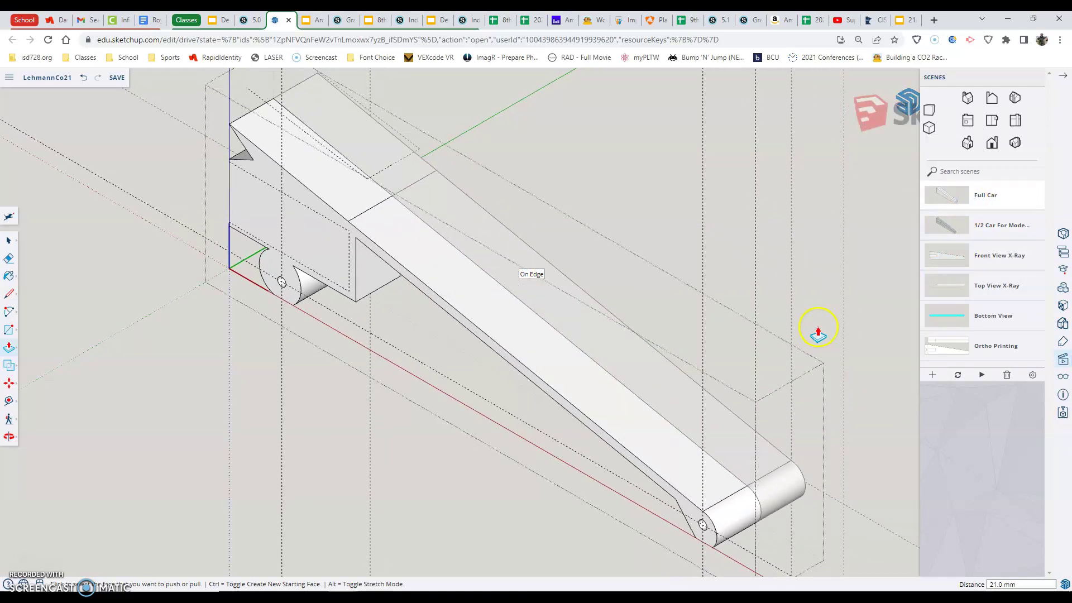